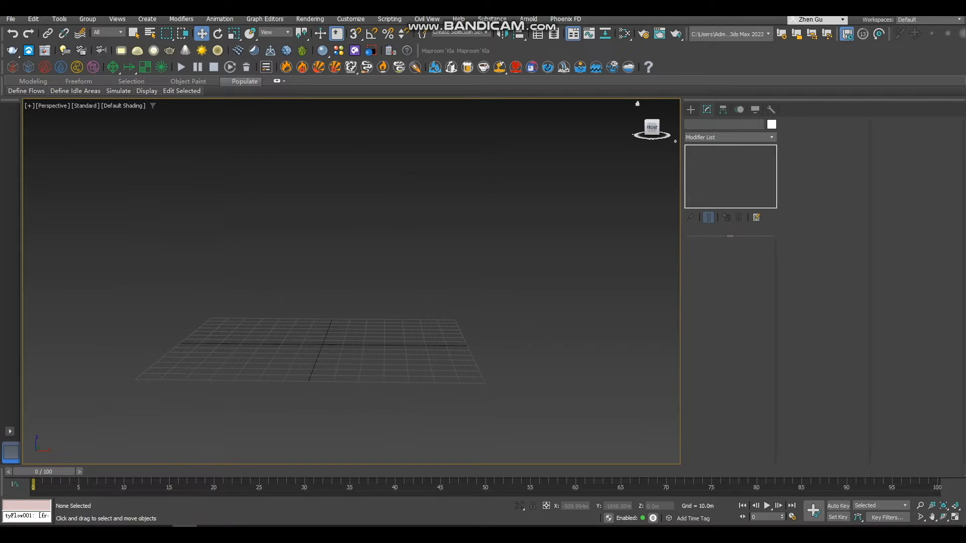
# Create a tyFlow object near the centre of the grid in the perspective view.
pyautogui.click(690, 109)
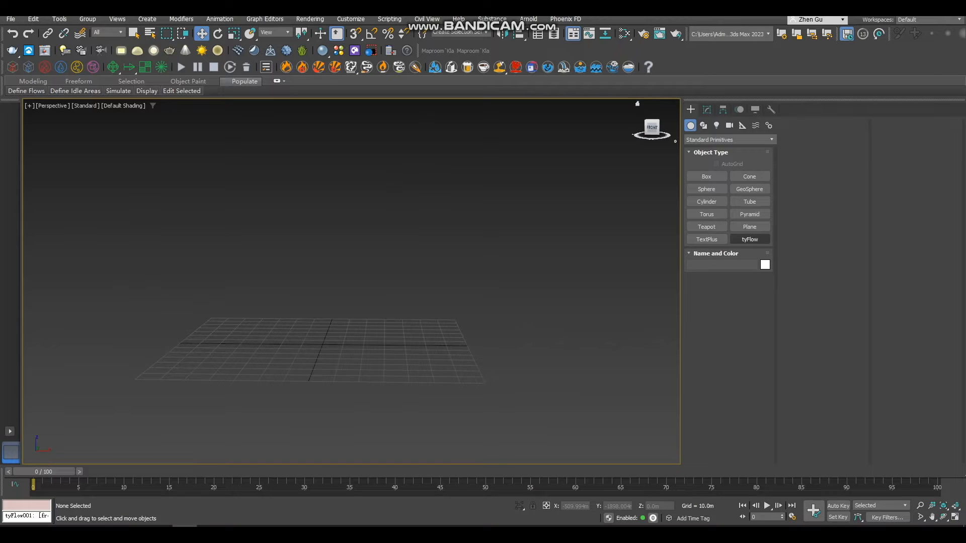
pyautogui.click(749, 239)
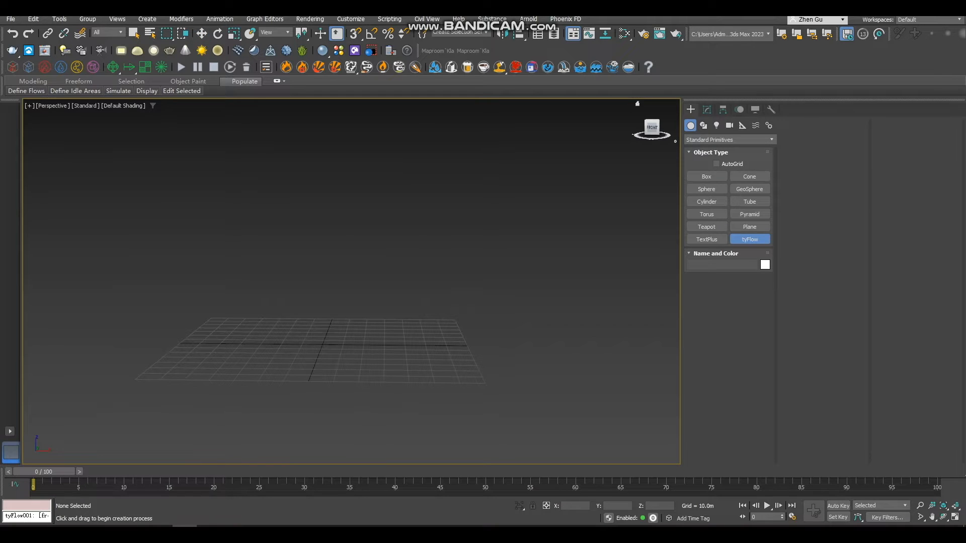
pyautogui.moveTo(306, 323); pyautogui.dragTo(322, 339)
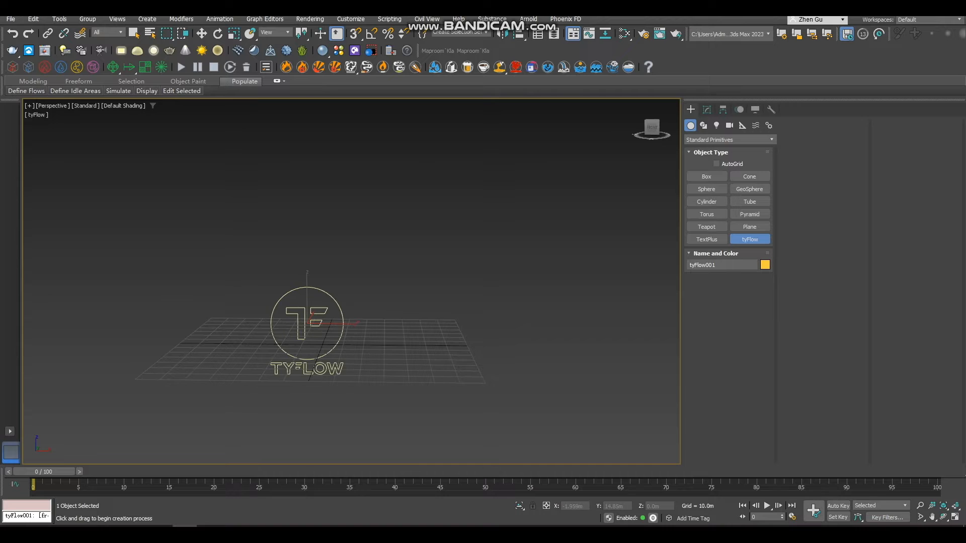
pyautogui.scroll(-3, 342, 339)
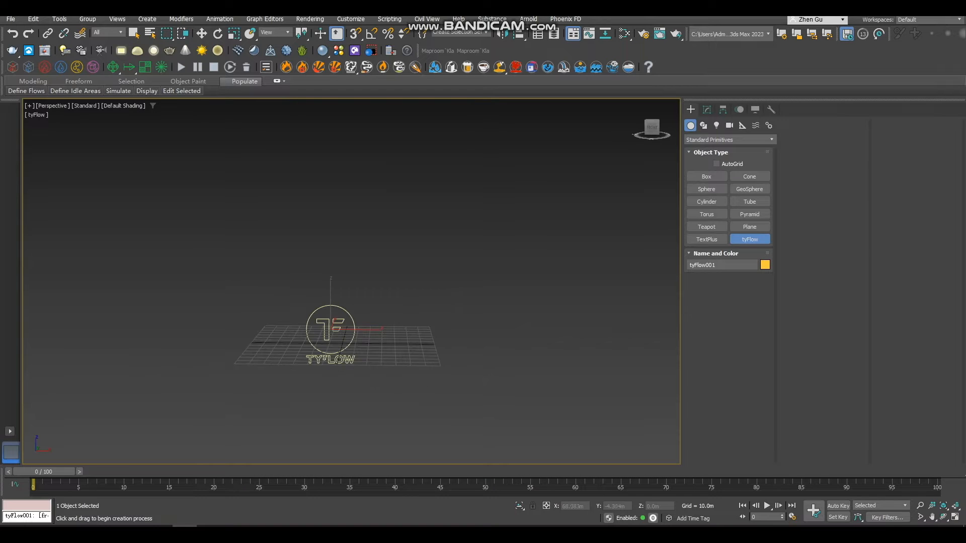
pyautogui.moveTo(419, 352)
pyautogui.keyDown('alt'); pyautogui.mouseDown(button='middle')
pyautogui.moveTo(408, 370)
pyautogui.moveTo(453, 332)
pyautogui.moveTo(414, 358)
pyautogui.mouseUp(button='middle'); pyautogui.keyUp('alt')
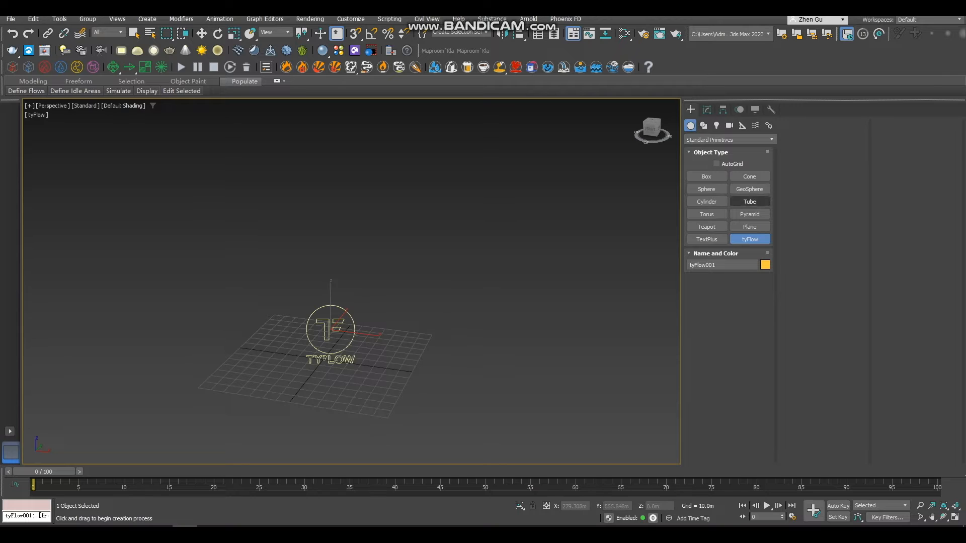
# Open the tyFlow editor for the new object and move its window clear of the viewport icon.
pyautogui.click(706, 109)
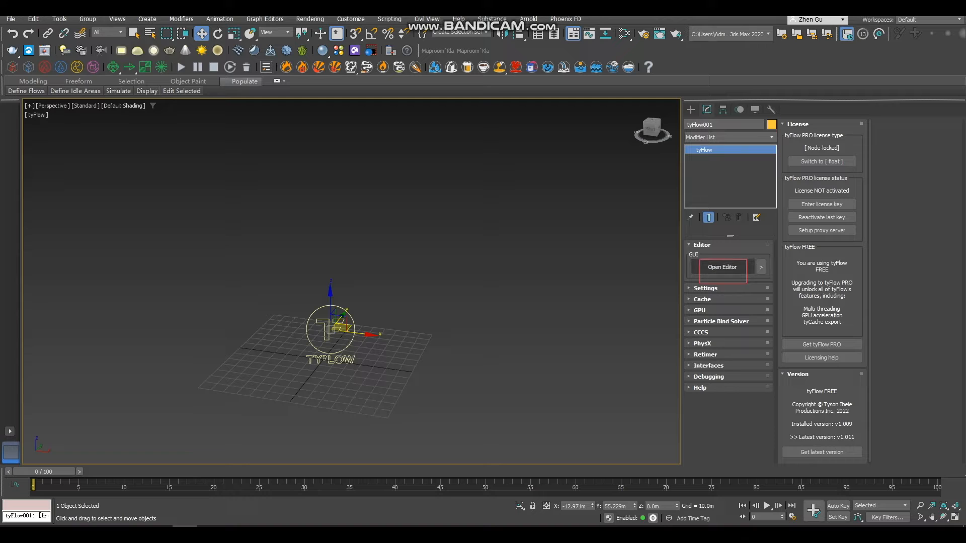
pyautogui.click(722, 267)
pyautogui.moveTo(452, 78); pyautogui.dragTo(662, 71)
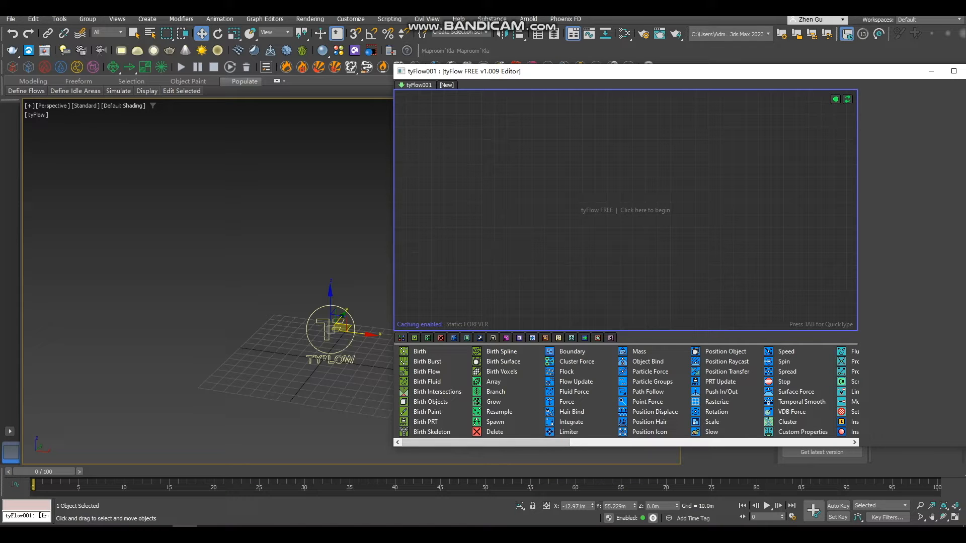
# Add the Simple Icon Flow preset to the empty flow and place its event further along the graph.
pyautogui.rightClick(549, 164)
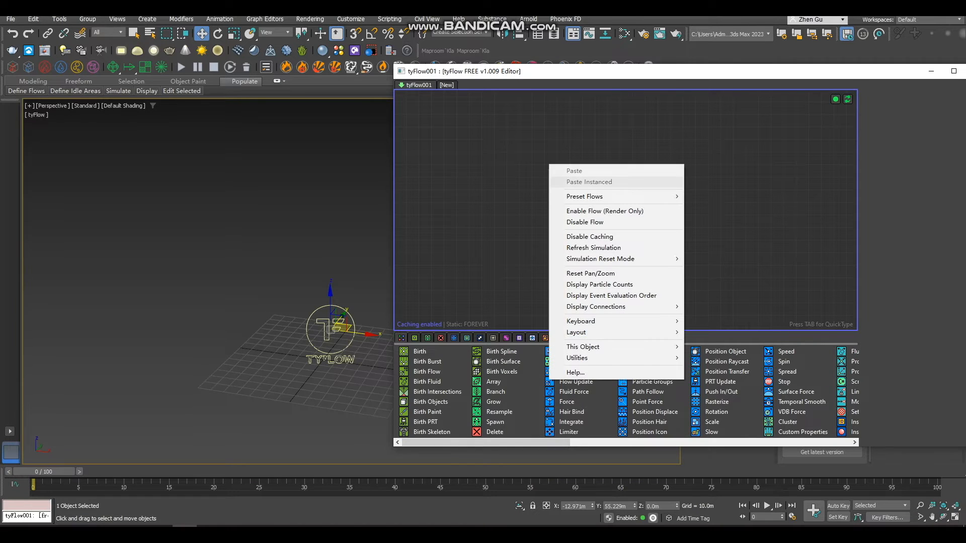
pyautogui.moveTo(604, 196)
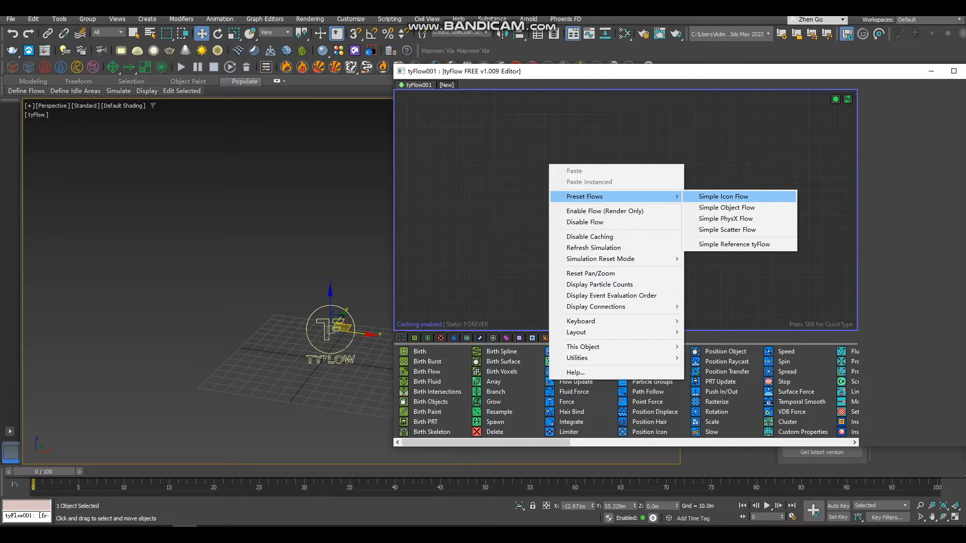
pyautogui.click(723, 196)
pyautogui.moveTo(583, 164); pyautogui.dragTo(694, 169)
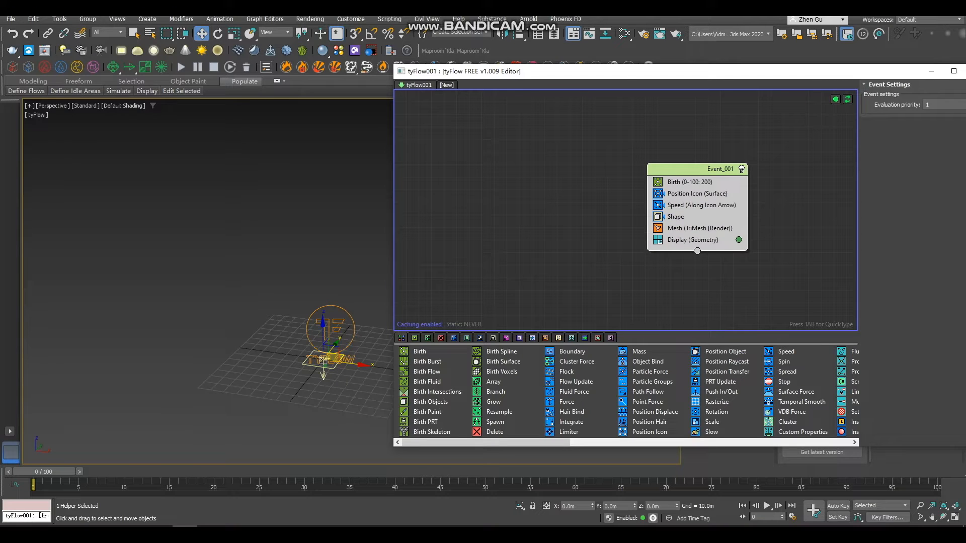
# Review the settings of the preset event's Birth, Speed, Shape and Display operators.
pyautogui.click(689, 182)
pyautogui.click(701, 205)
pyautogui.click(694, 217)
pyautogui.click(692, 240)
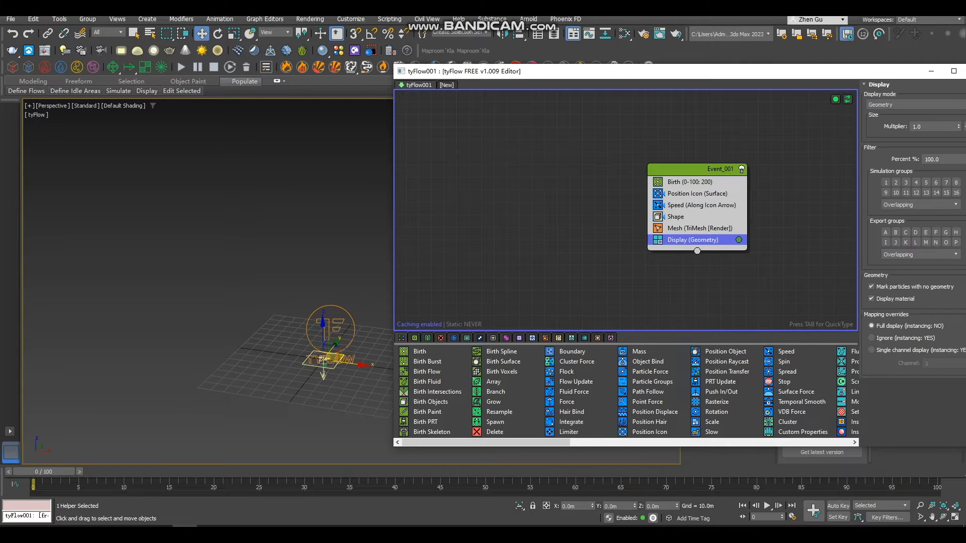
pyautogui.click(689, 182)
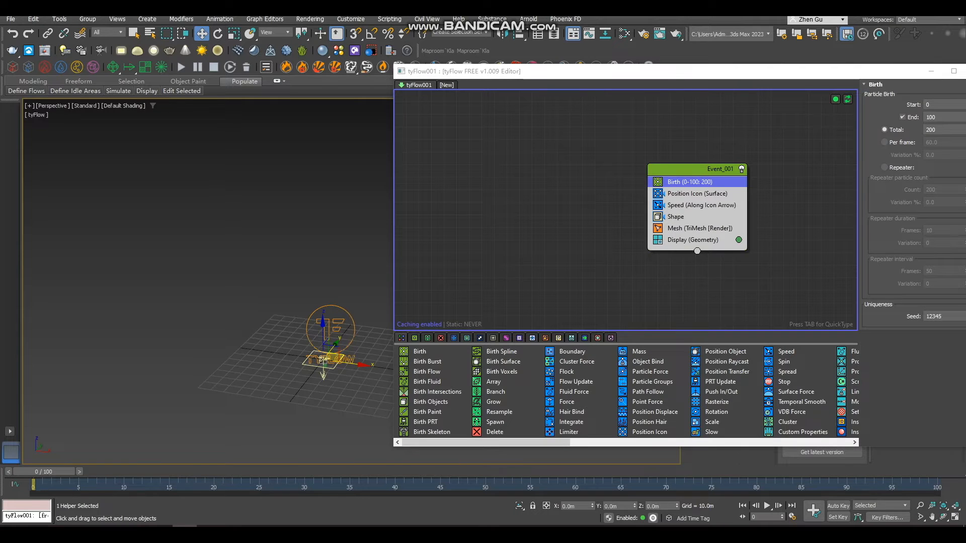
# Preview the preset's particle emission up to frame 31 and return the timeline to frame 0.
pyautogui.moveTo(44, 471); pyautogui.dragTo(313, 471)
pyautogui.scroll(5, 329, 398)
pyautogui.press('w')
pyautogui.scroll(-4, 277, 382)
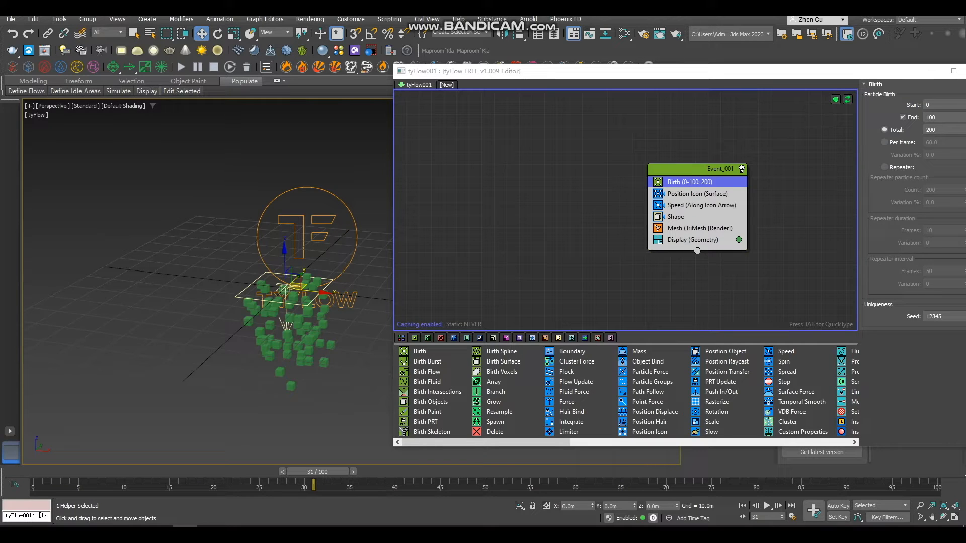
pyautogui.moveTo(316, 472); pyautogui.dragTo(44, 471)
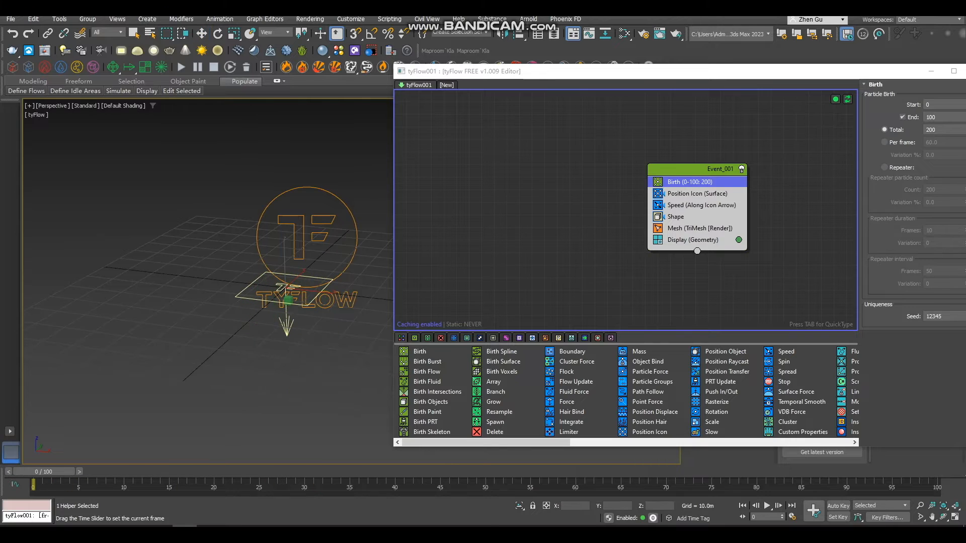
# Disable the preset event Event_001 and clear the operator selection.
pyautogui.click(741, 170)
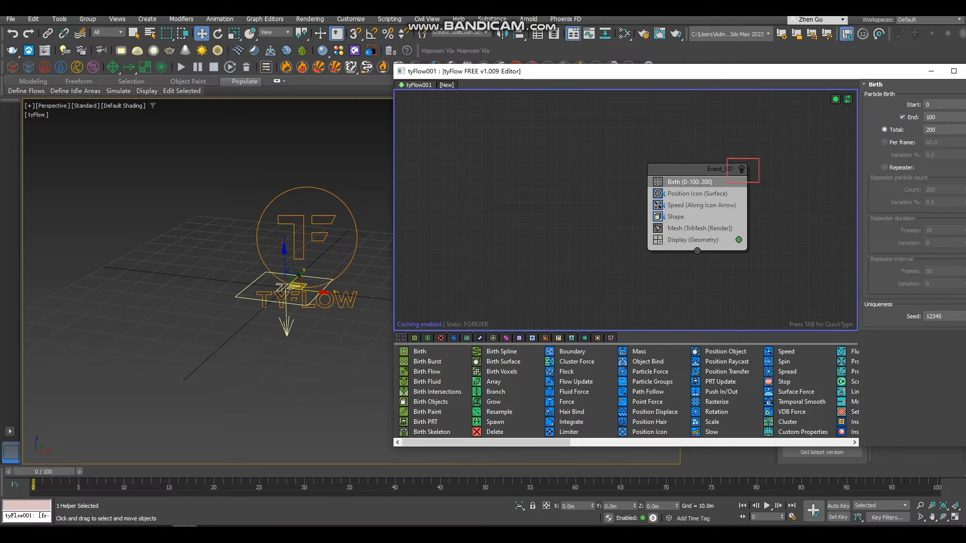
pyautogui.click(741, 170)
pyautogui.click(741, 169)
pyautogui.press('Escape')
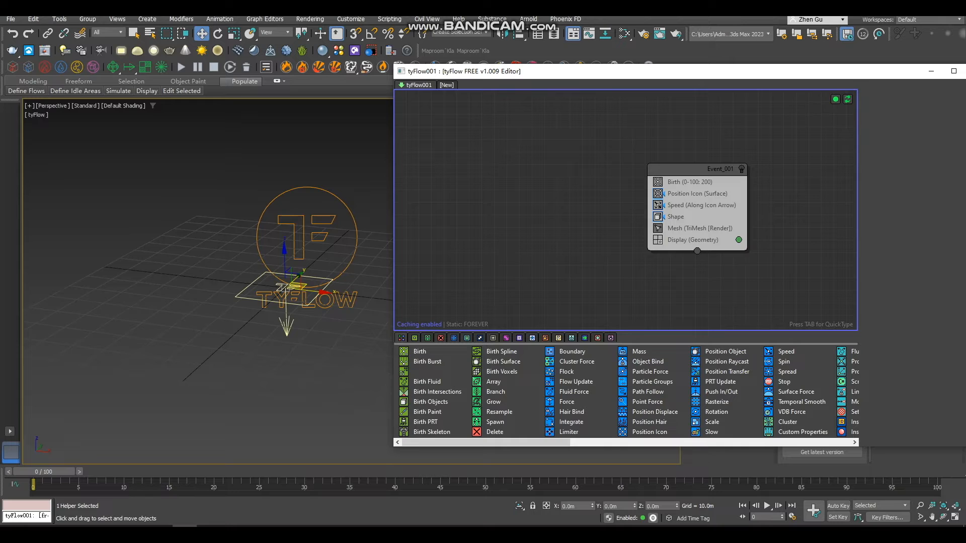
# Create a new event from a Birth operator beside the disabled one and fit the editor window on screen.
pyautogui.click(419, 351)
pyautogui.moveTo(420, 351); pyautogui.dragTo(488, 182)
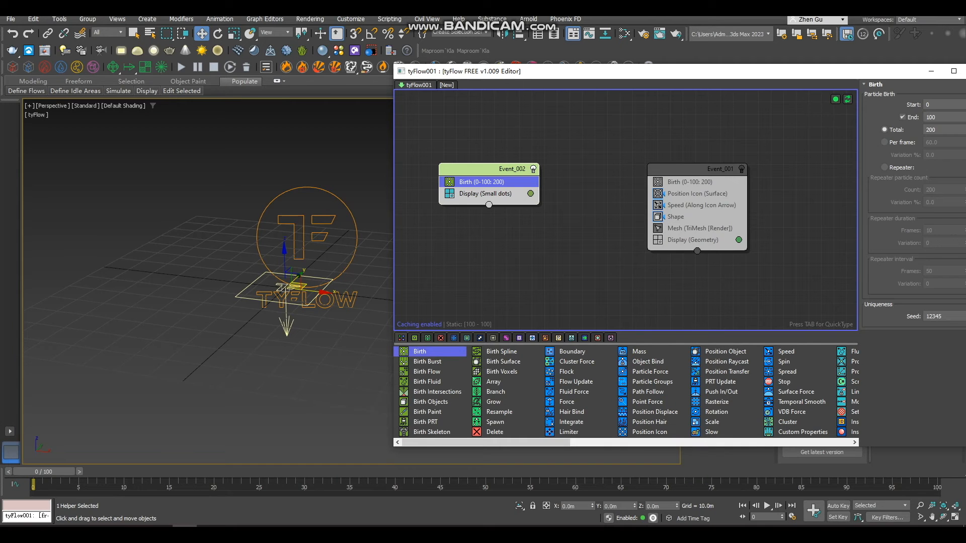
pyautogui.moveTo(797, 76); pyautogui.dragTo(680, 79)
pyautogui.moveTo(870, 180); pyautogui.dragTo(767, 186)
pyautogui.moveTo(611, 76); pyautogui.dragTo(713, 78)
pyautogui.moveTo(674, 174); pyautogui.dragTo(635, 174)
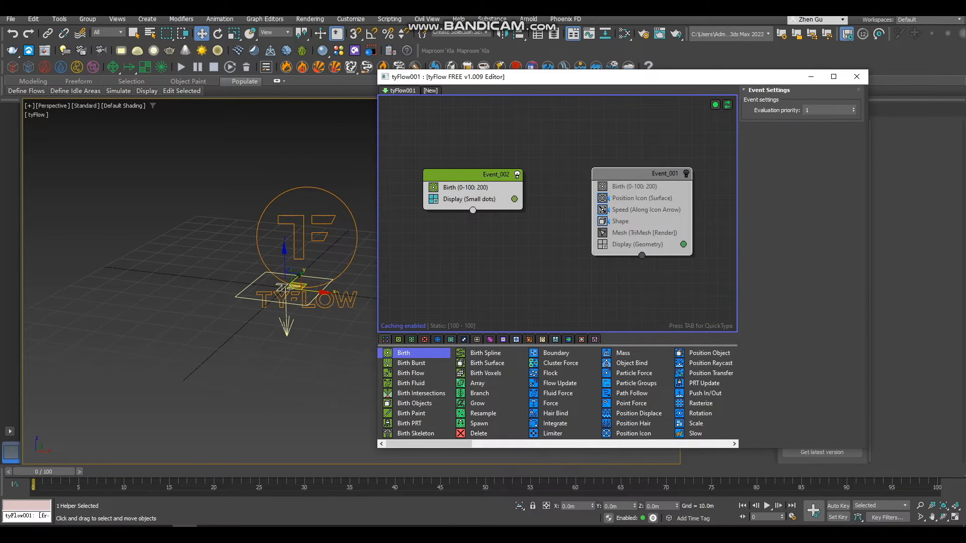
# Set the new event's Birth operator to emit 20 particles per frame and check it on the timeline.
pyautogui.click(465, 187)
pyautogui.click(807, 109)
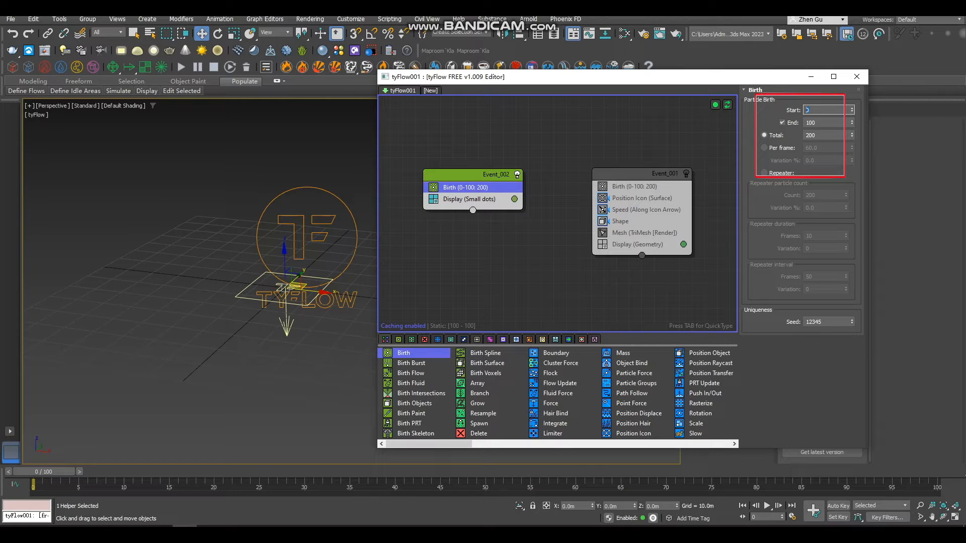
pyautogui.click(815, 122)
pyautogui.click(814, 135)
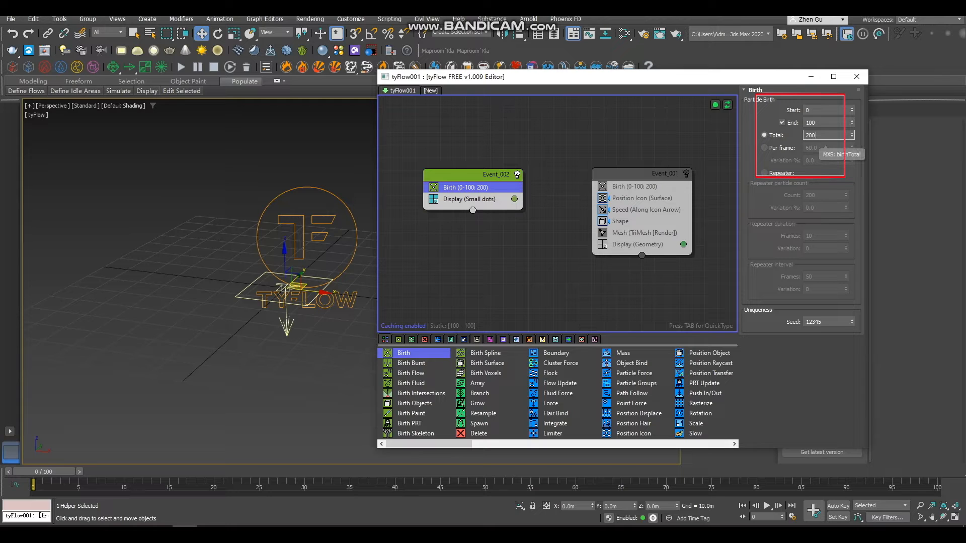
pyautogui.click(764, 148)
pyautogui.doubleClick(808, 147)
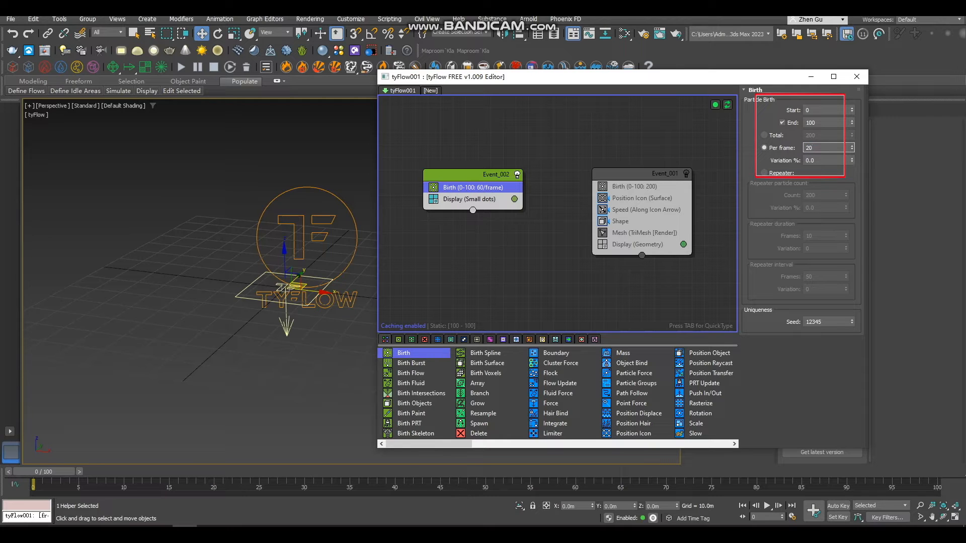
pyautogui.press('Return')
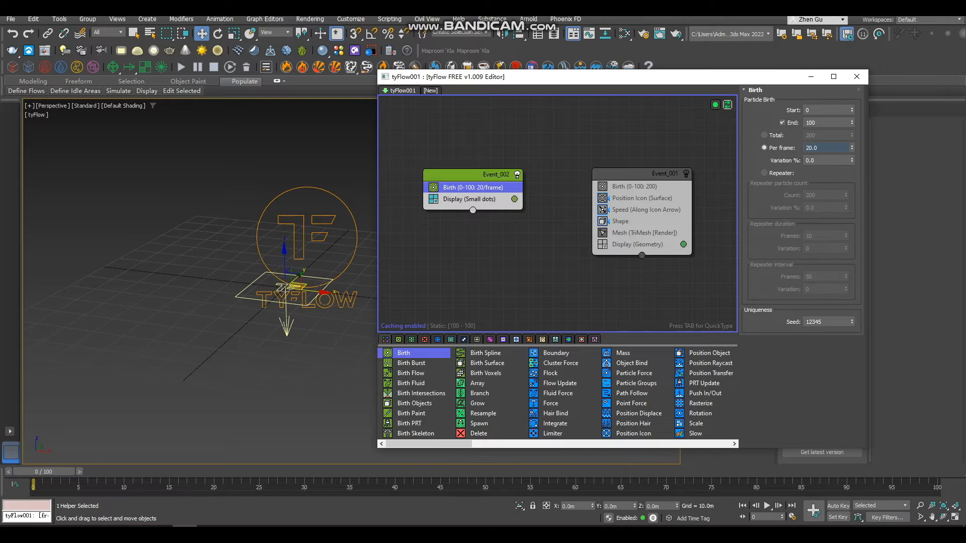
pyautogui.moveTo(43, 471)
pyautogui.mouseDown()
pyautogui.moveTo(132, 471)
pyautogui.moveTo(43, 471)
pyautogui.mouseUp()
pyautogui.press('w')
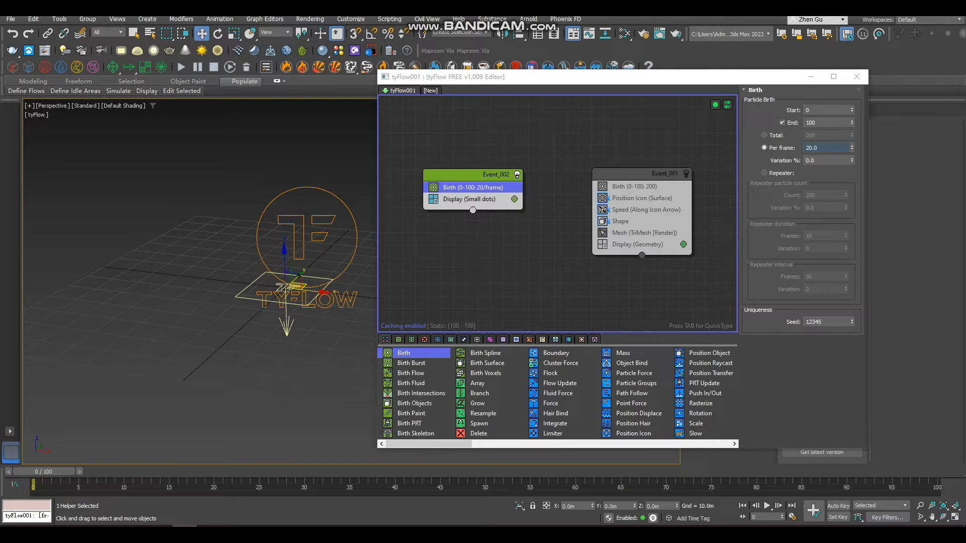
# Add a Position Icon operator below Birth in Event_002 and move the editor away from the viewport icons.
pyautogui.moveTo(429, 443); pyautogui.dragTo(493, 443)
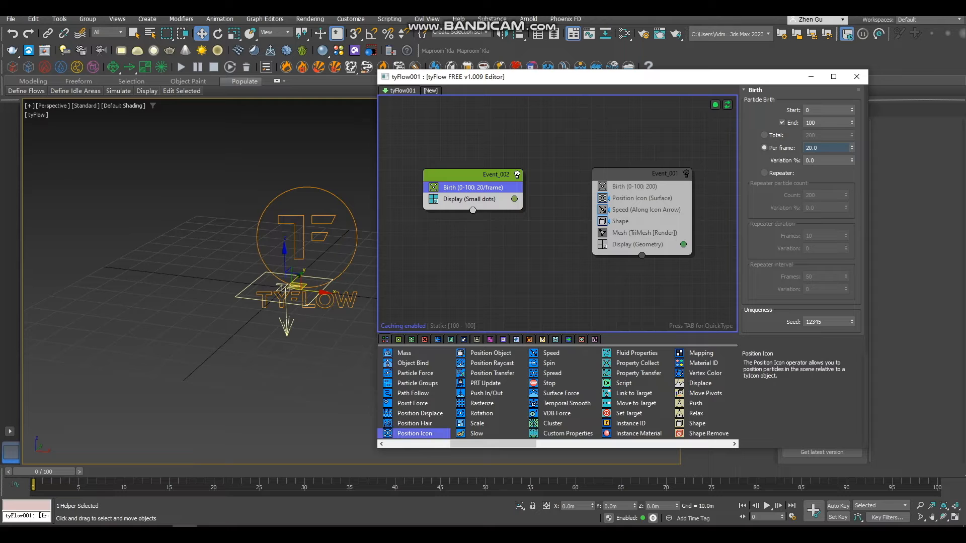
pyautogui.moveTo(414, 433); pyautogui.dragTo(473, 199)
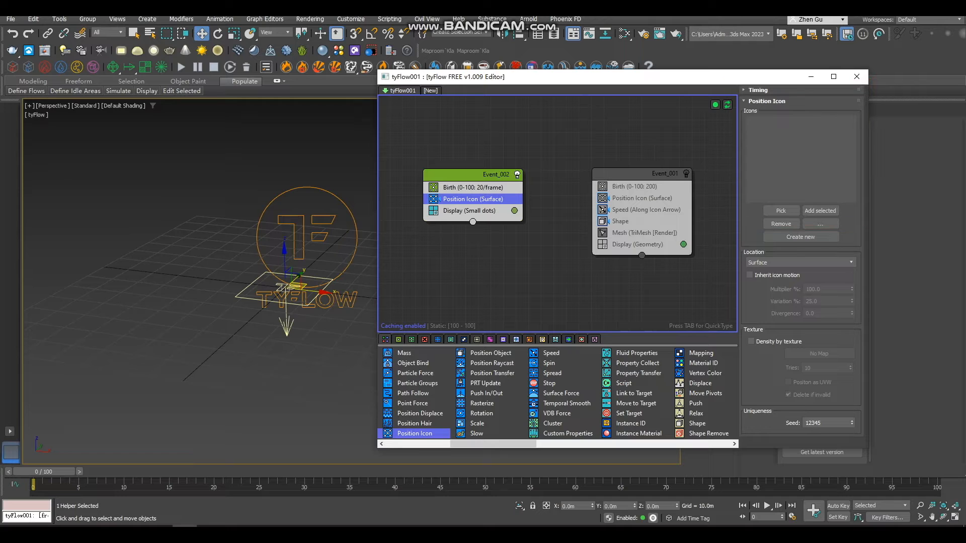
pyautogui.moveTo(779, 76); pyautogui.dragTo(339, 107)
pyautogui.scroll(-8, 624, 317)
pyautogui.scroll(8, 581, 307)
# Create a tyIcon helper on the grid beside the existing icon.
pyautogui.click(690, 109)
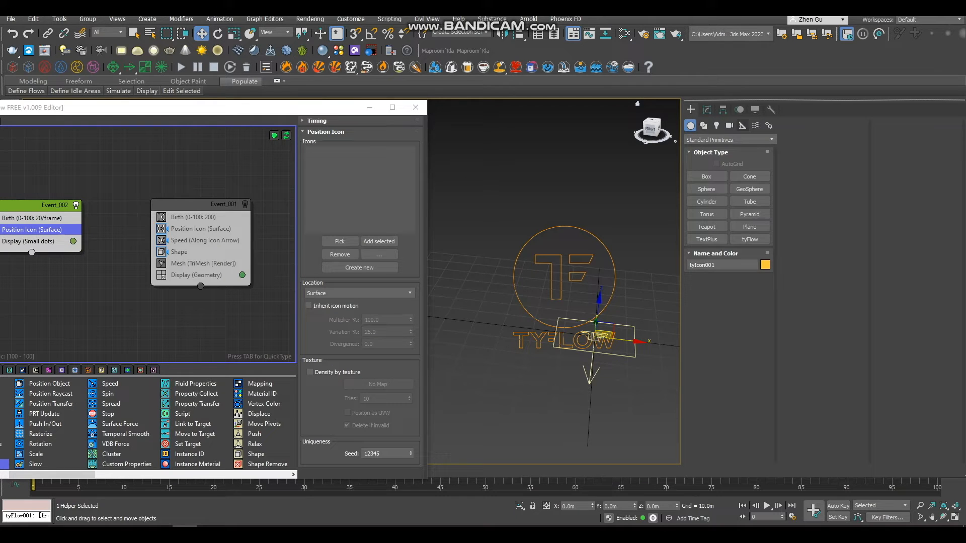
pyautogui.click(742, 126)
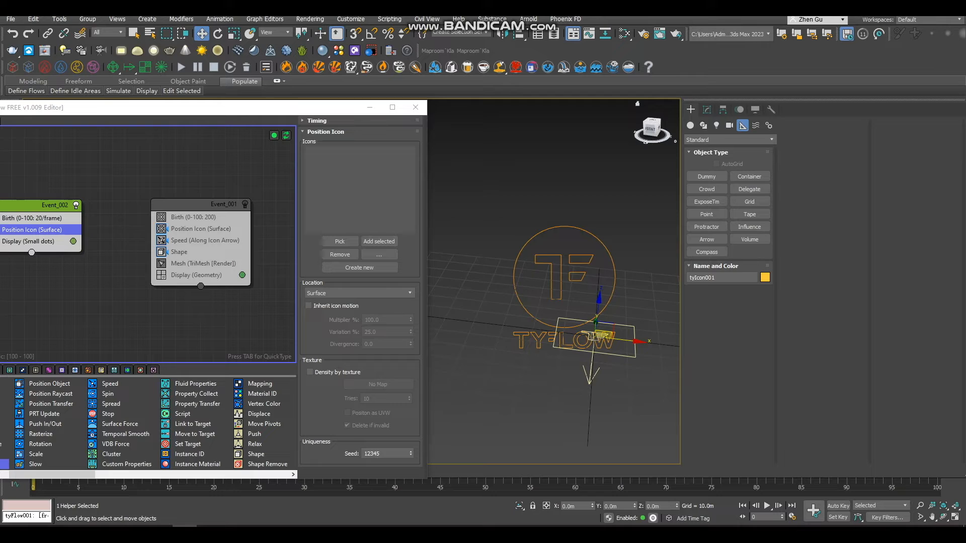
pyautogui.click(727, 139)
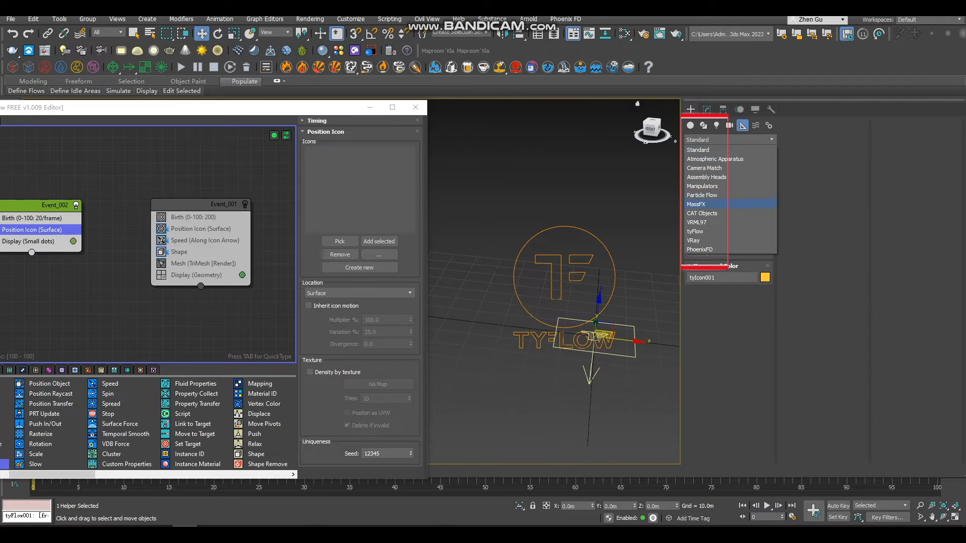
pyautogui.click(702, 231)
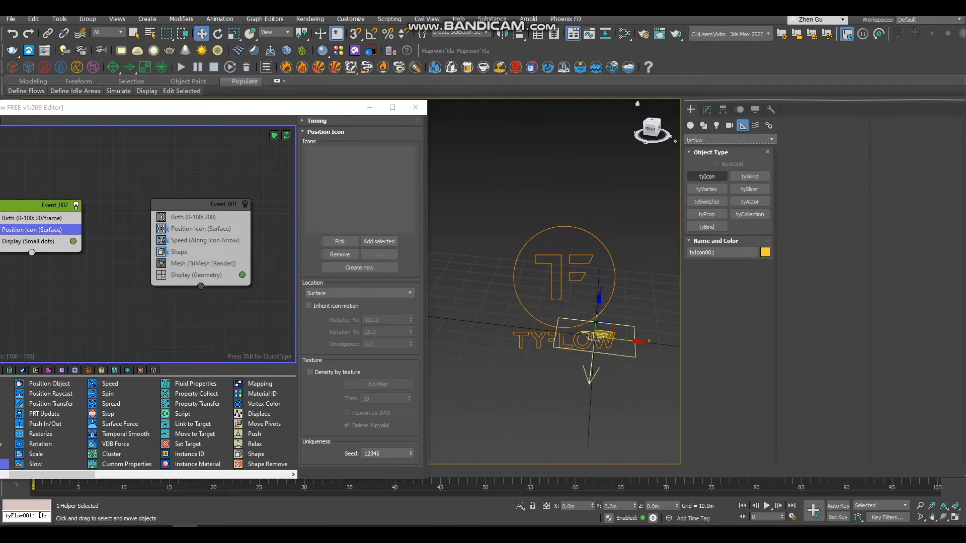
pyautogui.click(707, 176)
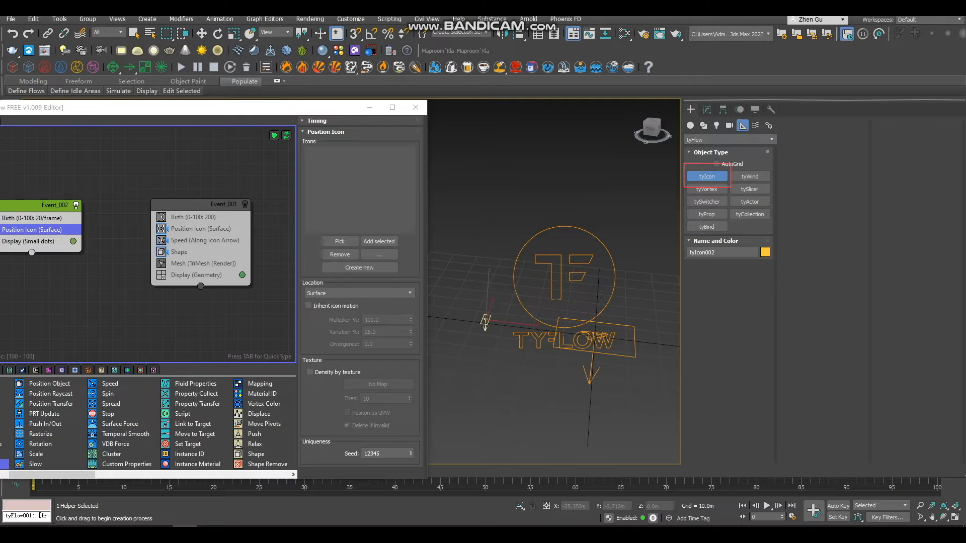
pyautogui.moveTo(486, 321); pyautogui.dragTo(528, 354)
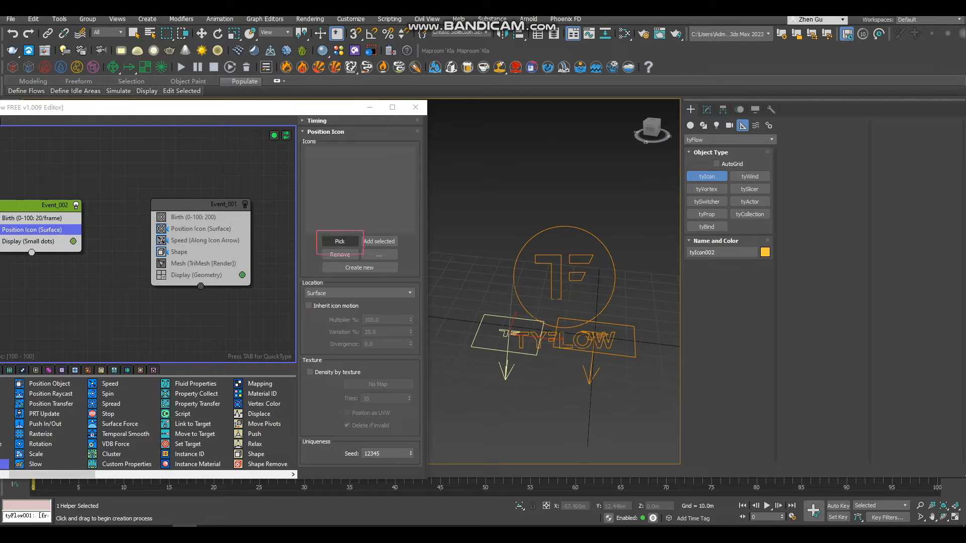
# Assign the new tyIcon as the Position Icon operator's icon and preview its particles on the timeline.
pyautogui.click(340, 242)
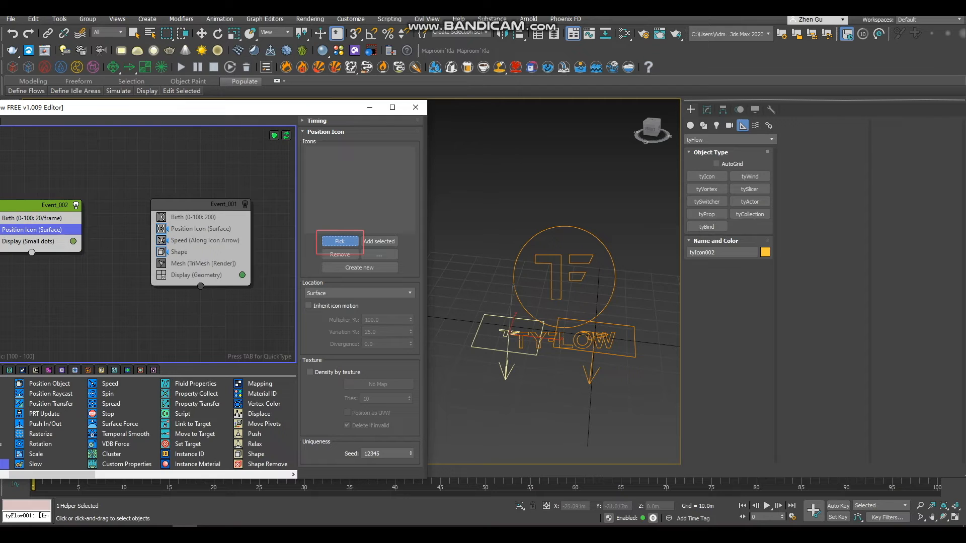
pyautogui.click(506, 366)
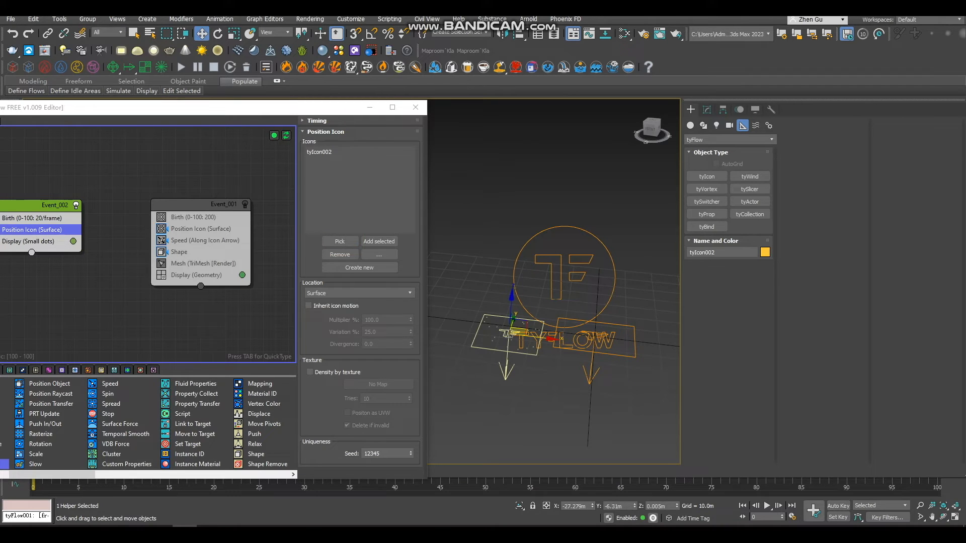
pyautogui.moveTo(263, 110); pyautogui.dragTo(262, 46)
pyautogui.moveTo(42, 472)
pyautogui.mouseDown()
pyautogui.moveTo(505, 471)
pyautogui.moveTo(42, 471)
pyautogui.mouseUp()
pyautogui.scroll(2, 497, 330)
pyautogui.scroll(2, 518, 327)
# Add a Speed operator below Position Icon in Event_002.
pyautogui.moveTo(30, 141); pyautogui.dragTo(68, 142)
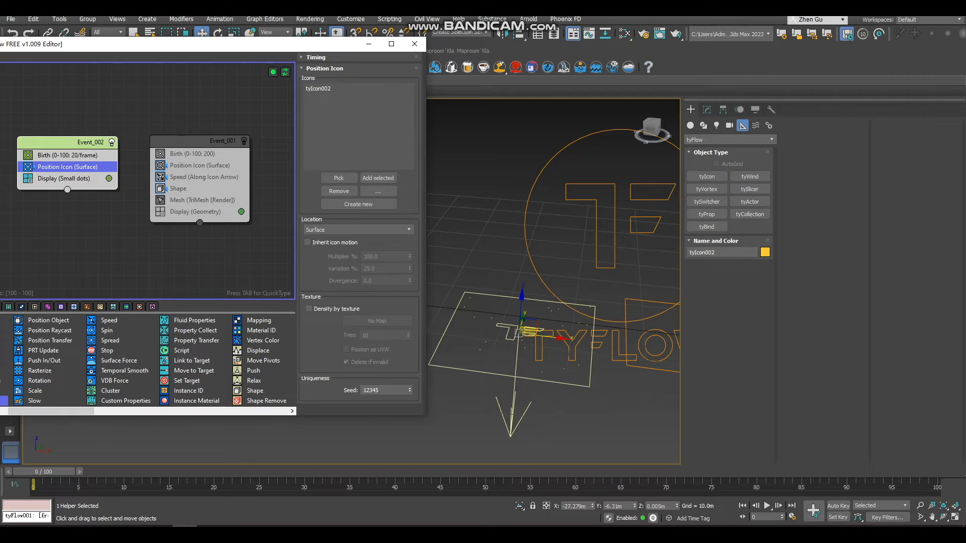
pyautogui.press('Tab')
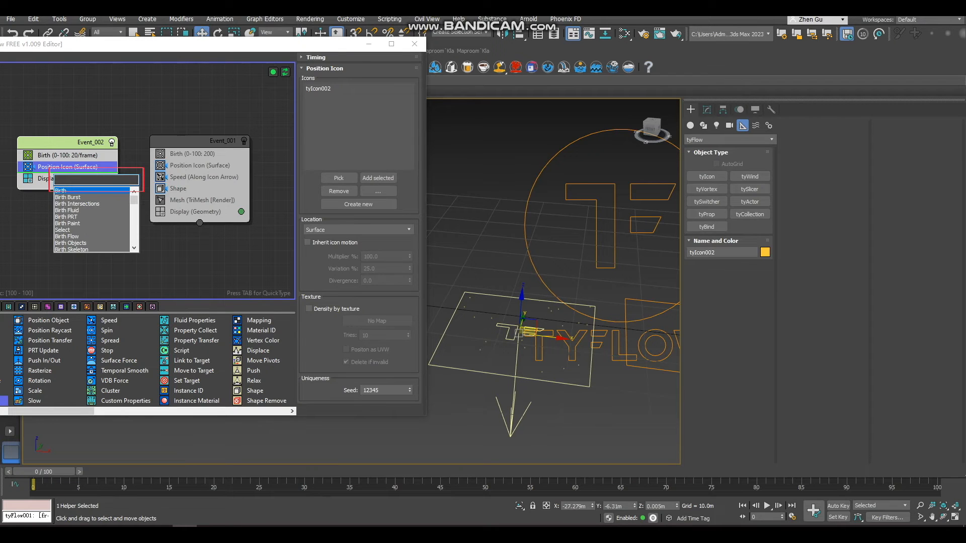
pyautogui.write('speed')
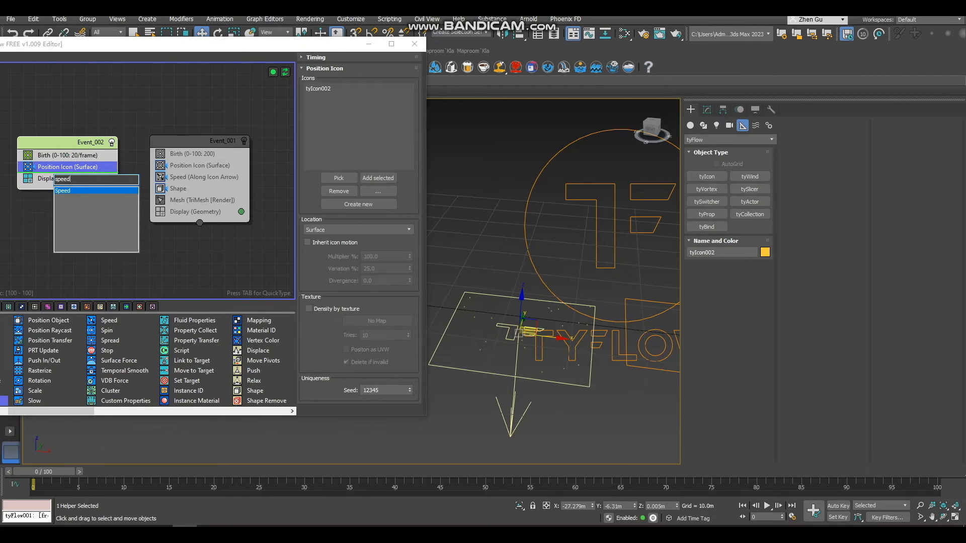
pyautogui.press('Return')
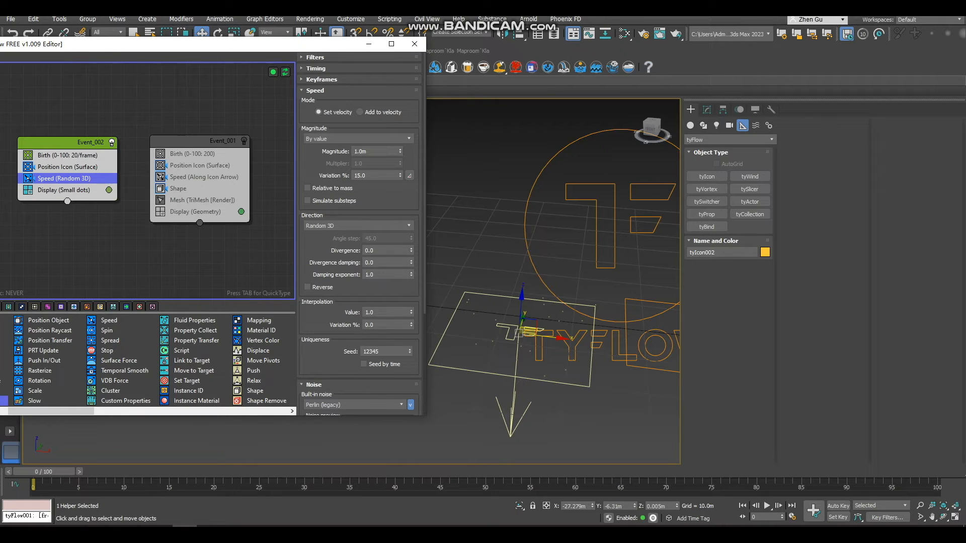
# Scrub the timeline to frame 65 and back to 48 to check how the particles move.
pyautogui.moveTo(45, 471); pyautogui.dragTo(620, 471)
pyautogui.press('w')
pyautogui.scroll(-10, 518, 342)
pyautogui.scroll(6, 510, 357)
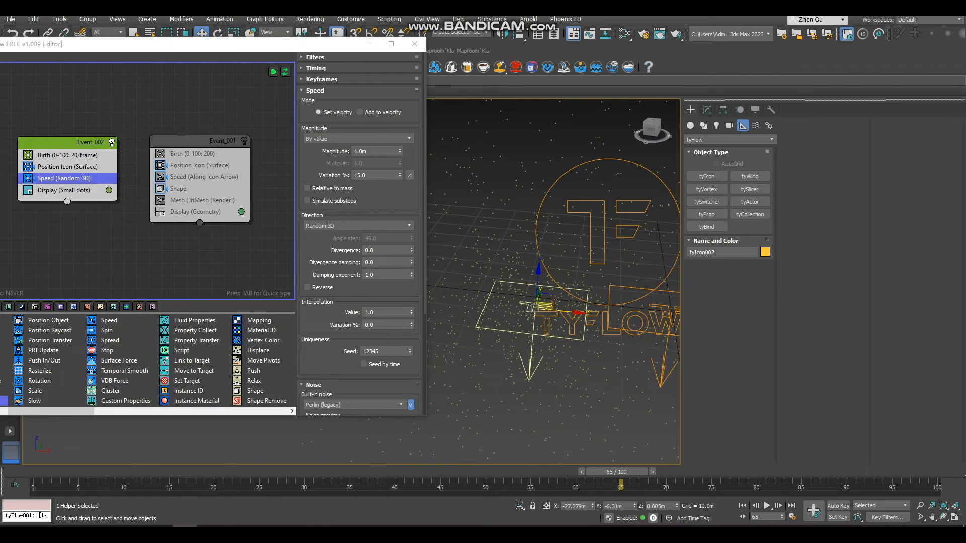
pyautogui.moveTo(620, 471); pyautogui.dragTo(467, 471)
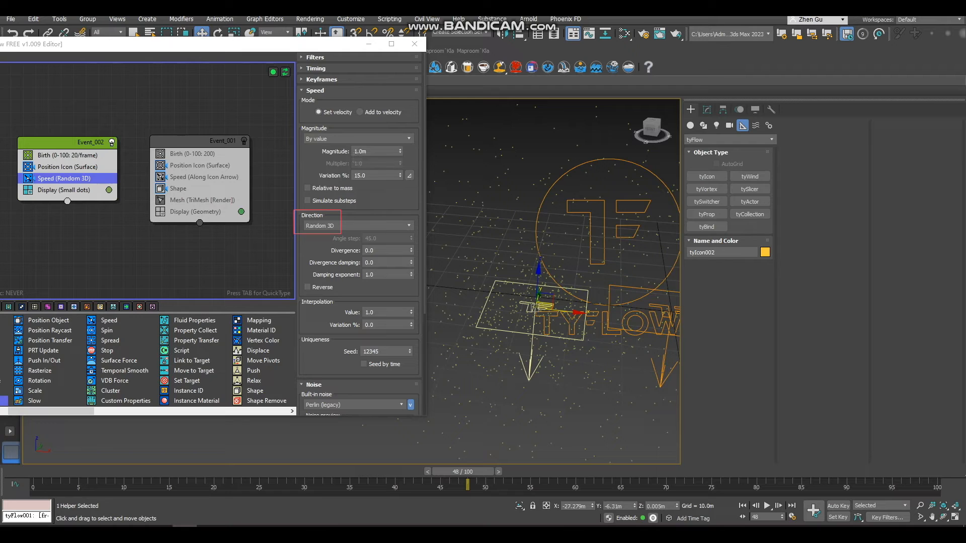
# Set the Speed operator's direction to Along icon arrow and assign the new tyIcon as its icon.
pyautogui.click(358, 225)
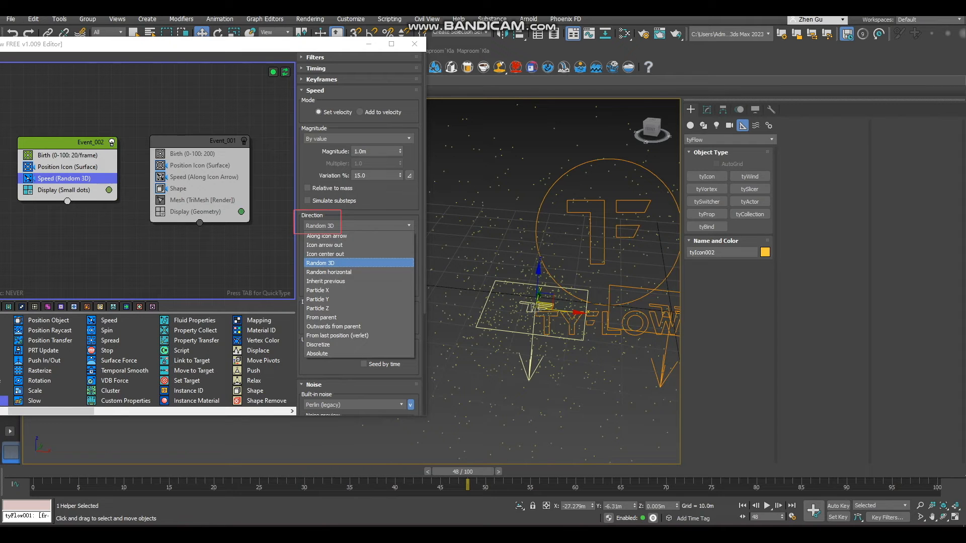
pyautogui.click(326, 236)
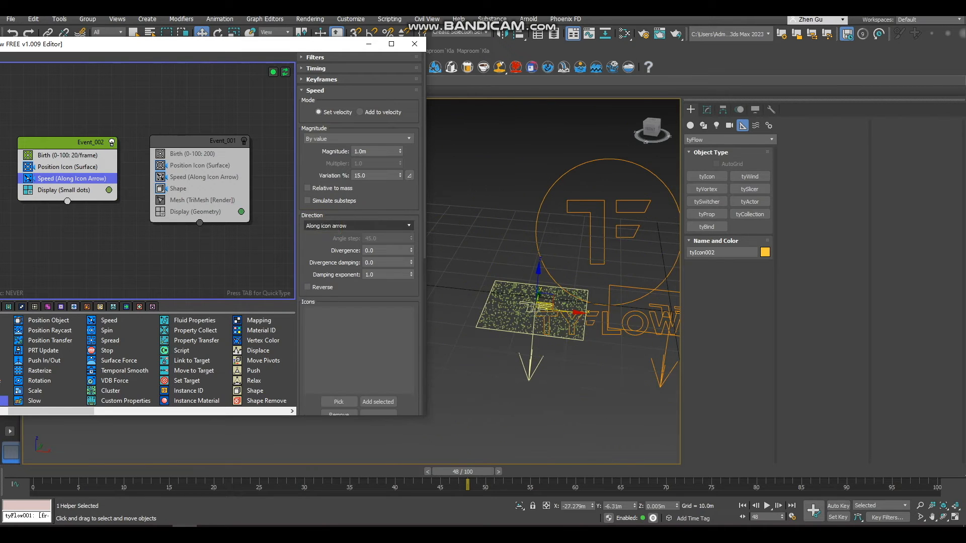
pyautogui.scroll(-1, 359, 231)
pyautogui.scroll(-1, 359, 232)
pyautogui.click(339, 371)
pyautogui.click(546, 306)
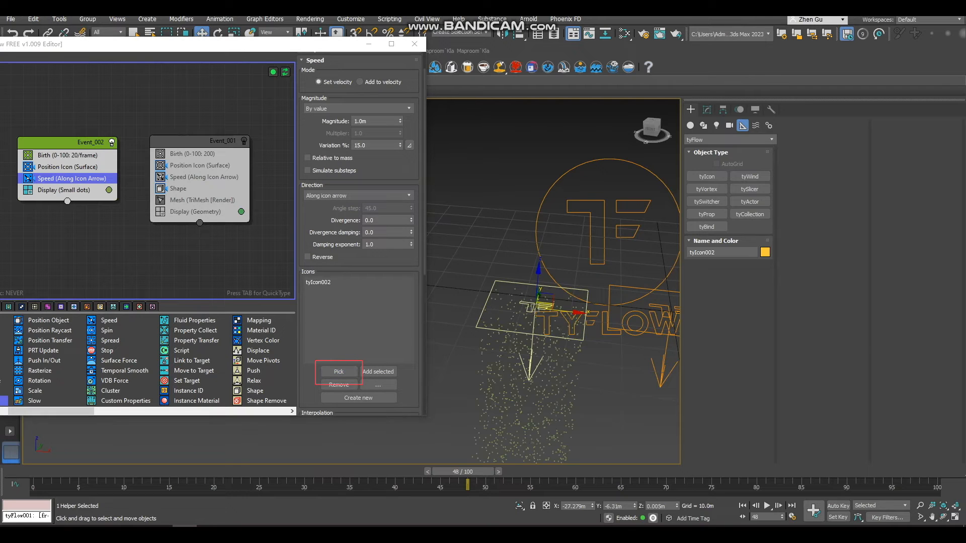
pyautogui.scroll(-2, 553, 302)
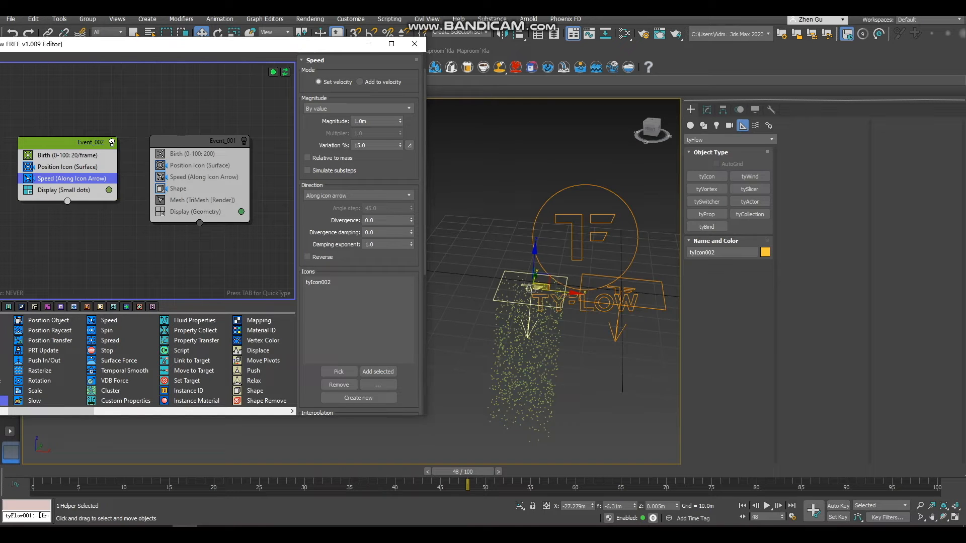
# Add a Shape operator below Speed in Event_002.
pyautogui.press('Tab')
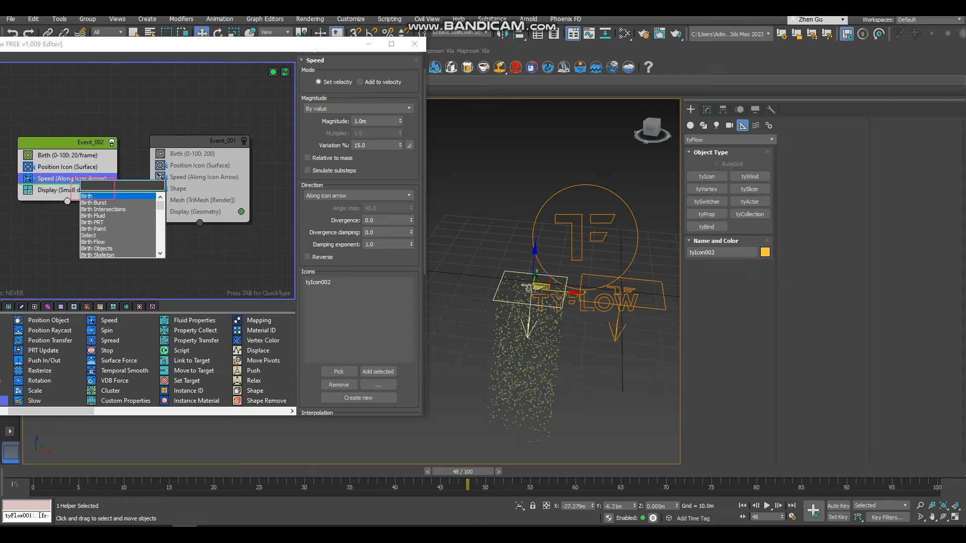
pyautogui.write('SHAPE')
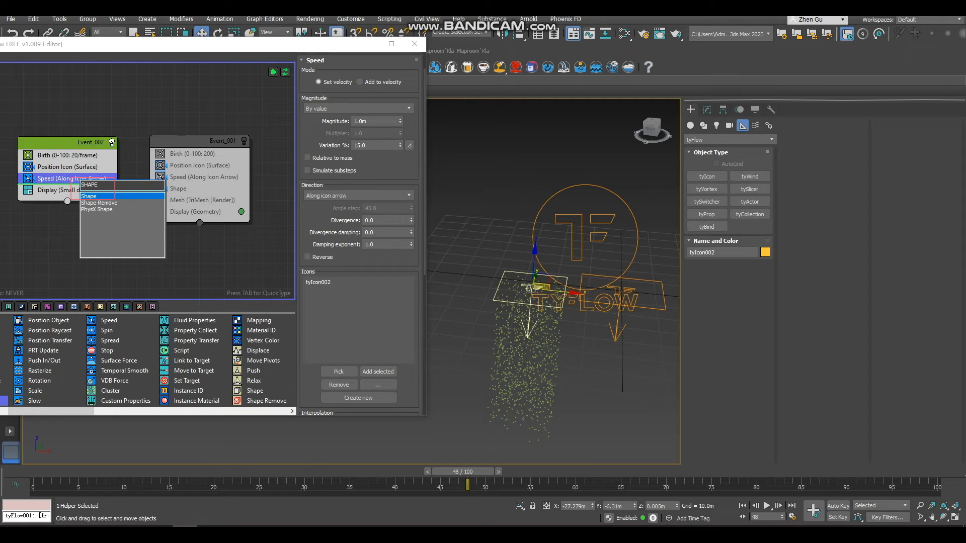
pyautogui.press('Return')
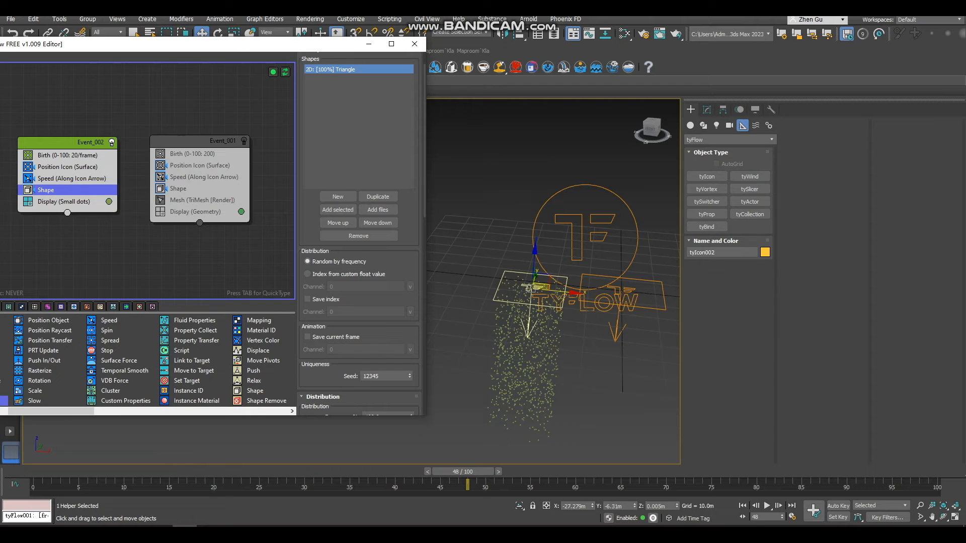
# Switch the Shape operator's mesh to 3D and try the Cube, Sphere (HiRes) and Tetrahedron shapes.
pyautogui.scroll(-15, 363, 176)
pyautogui.scroll(-2, 359, 232)
pyautogui.click(309, 189)
pyautogui.click(309, 177)
pyautogui.click(309, 189)
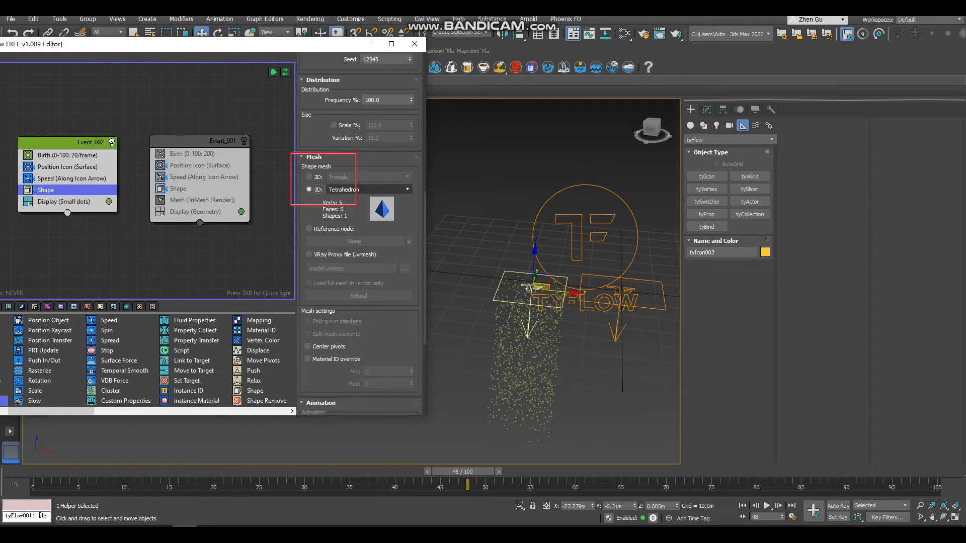
pyautogui.click(367, 189)
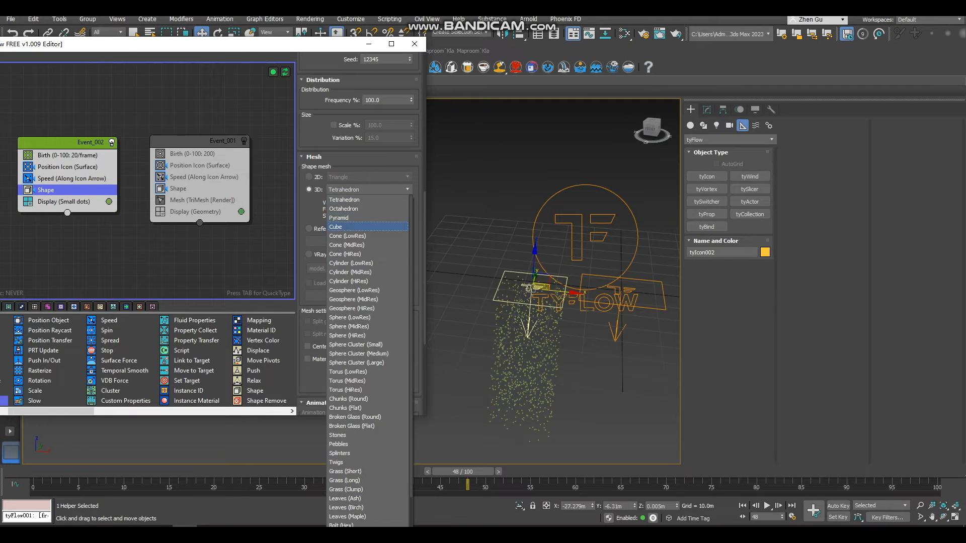
pyautogui.click(347, 227)
pyautogui.click(367, 189)
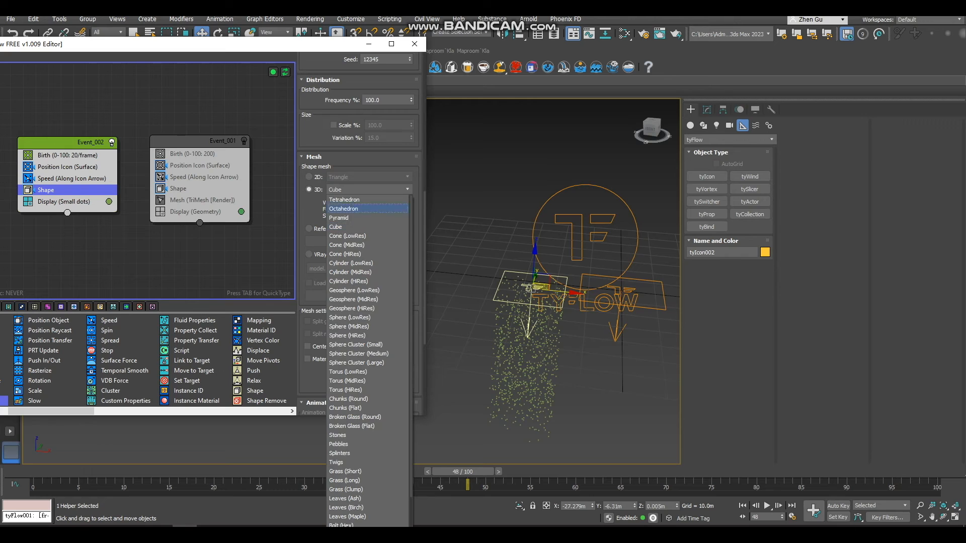
pyautogui.click(347, 335)
pyautogui.click(368, 189)
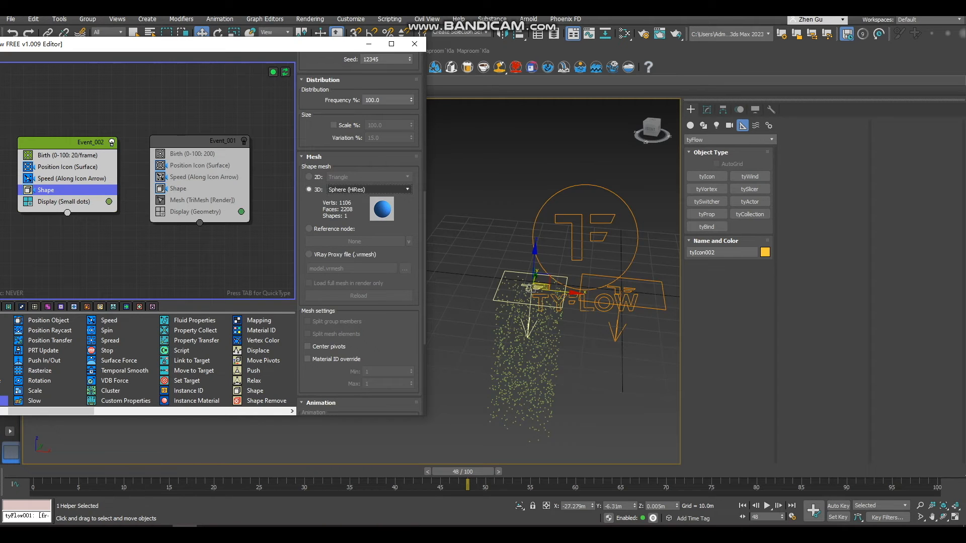
pyautogui.click(347, 199)
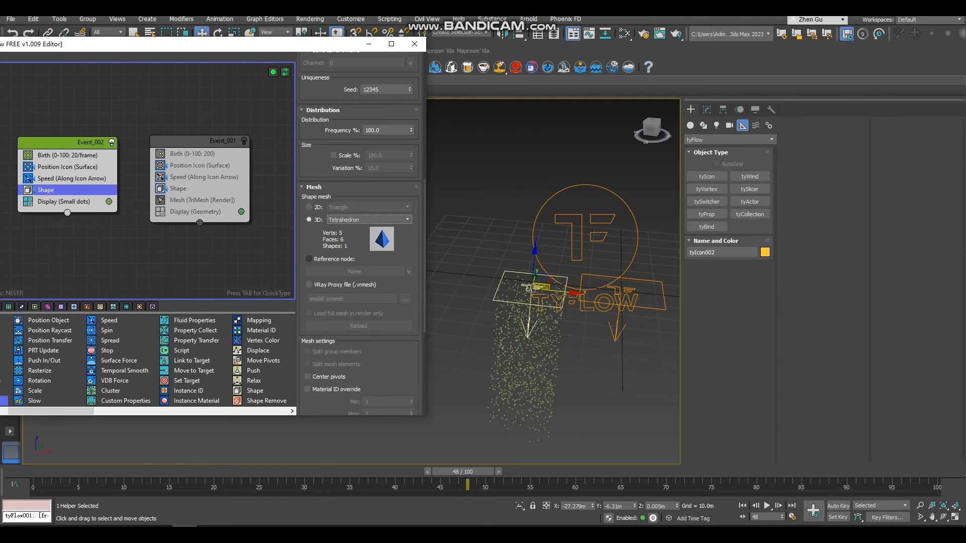
# Switch the shape mesh to Reference node and create a torus knot beside the icons, about 4.8 m radius with a 2.3 m cross section.
pyautogui.click(308, 259)
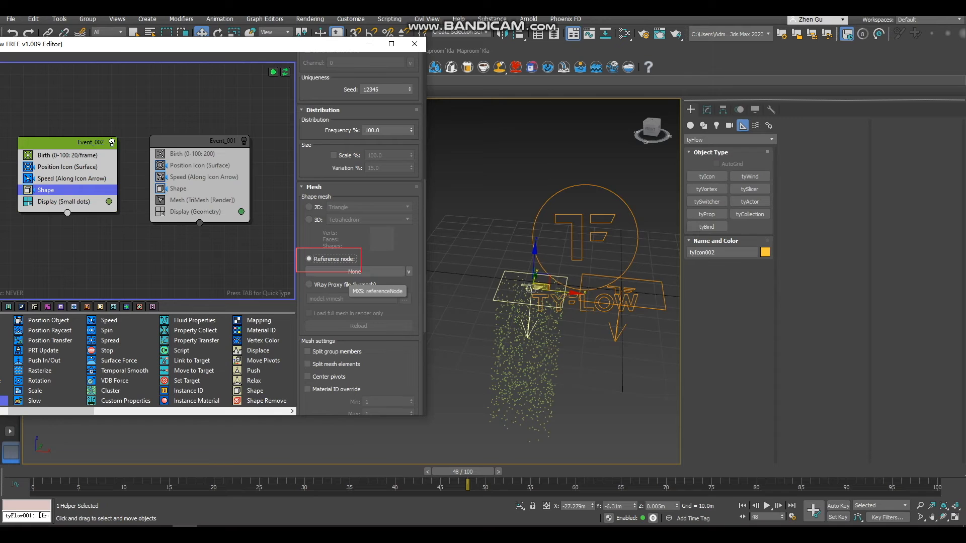
pyautogui.click(690, 125)
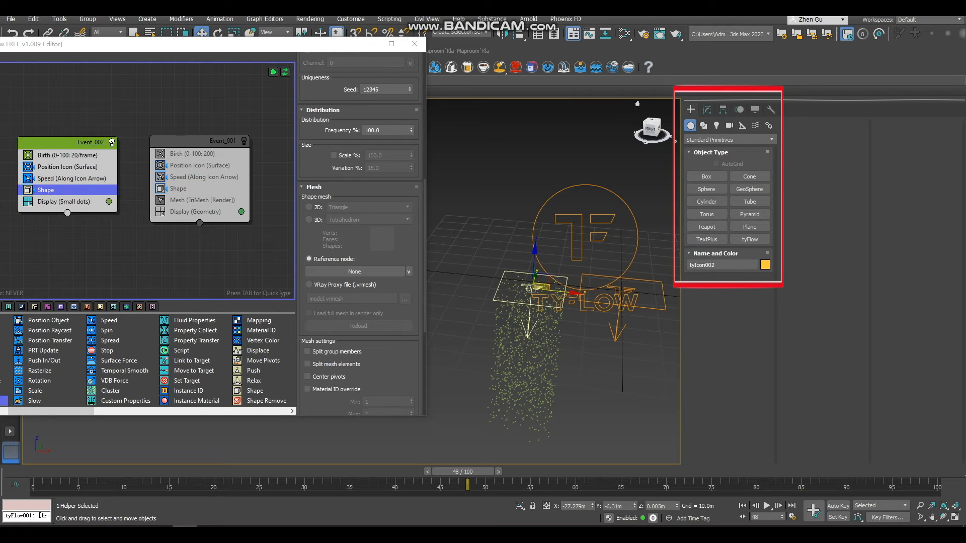
pyautogui.click(729, 139)
pyautogui.click(709, 151)
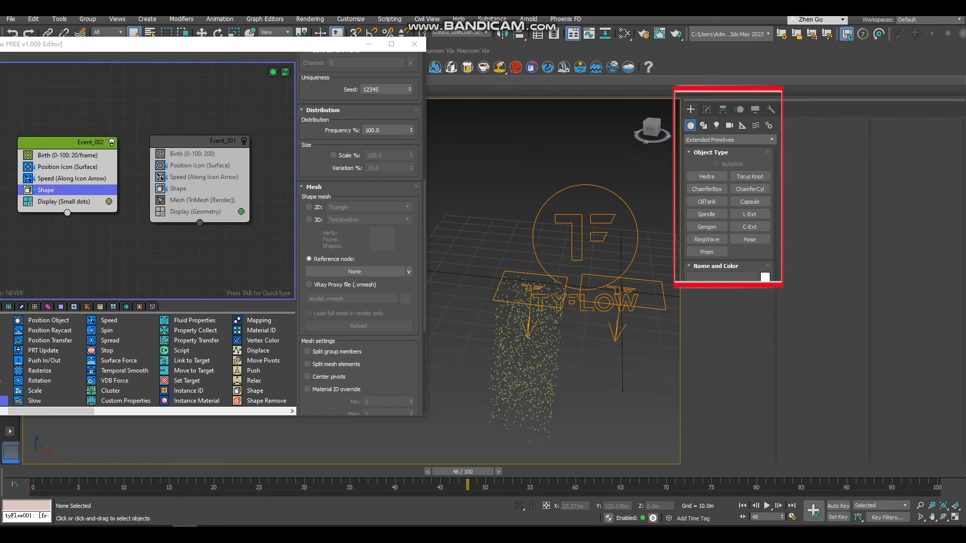
pyautogui.click(729, 139)
pyautogui.click(710, 159)
pyautogui.click(750, 176)
pyautogui.moveTo(471, 281); pyautogui.dragTo(478, 288)
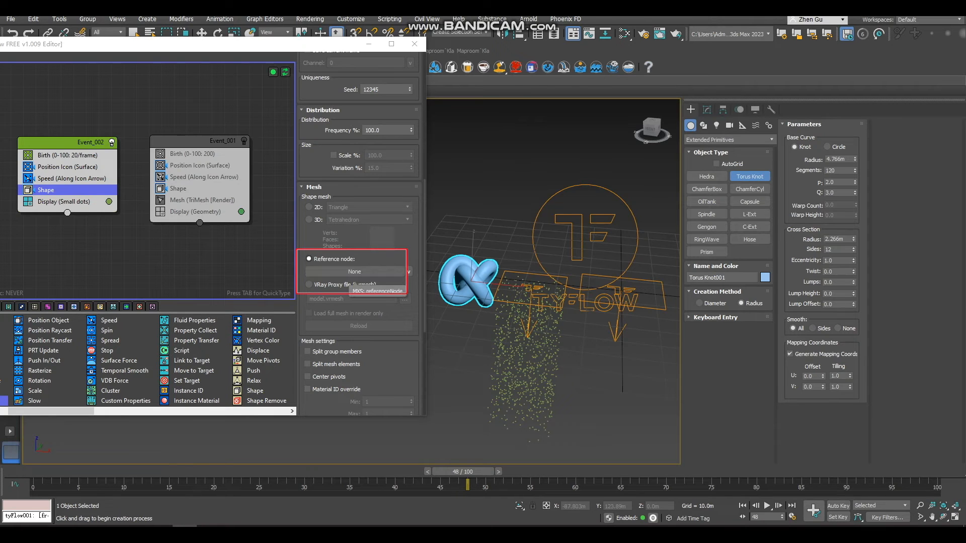
# Assign the torus knot as the Shape operator's reference node.
pyautogui.click(355, 271)
pyautogui.click(468, 279)
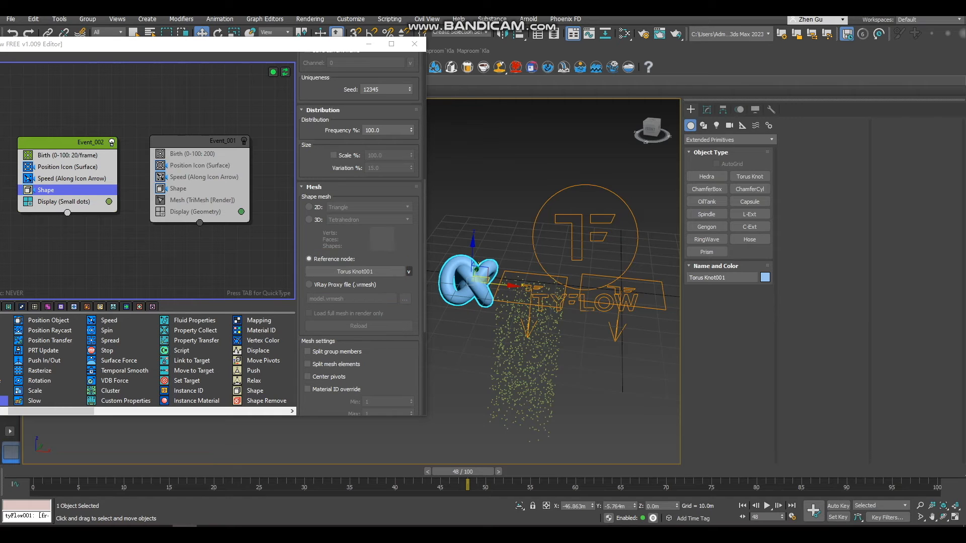
pyautogui.scroll(5, 359, 232)
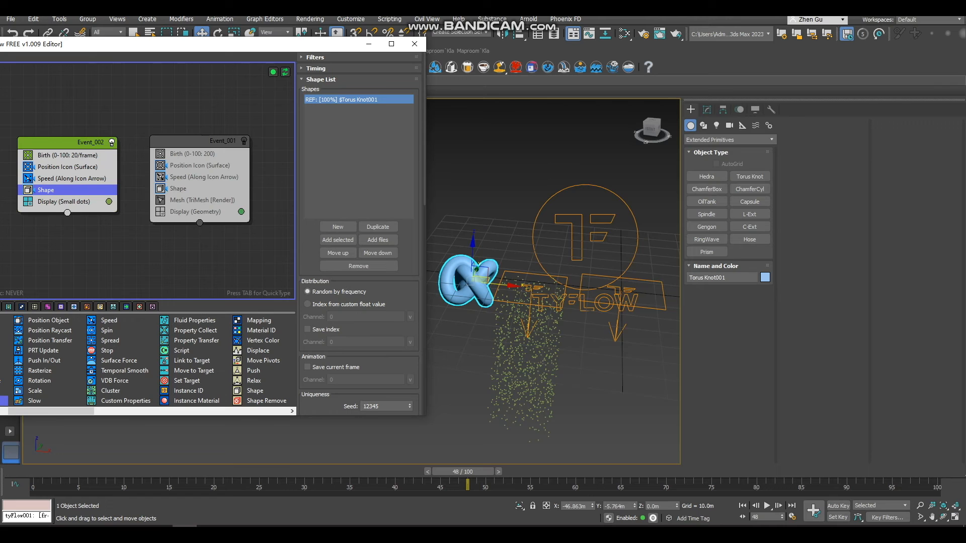
# Set the display mode of Event_002's Display operator to Geometry.
pyautogui.click(67, 202)
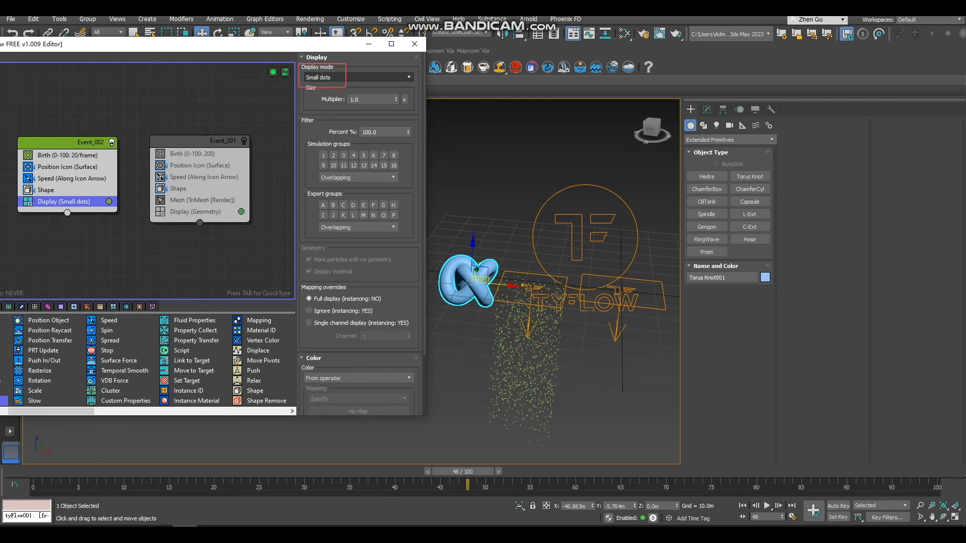
pyautogui.click(339, 77)
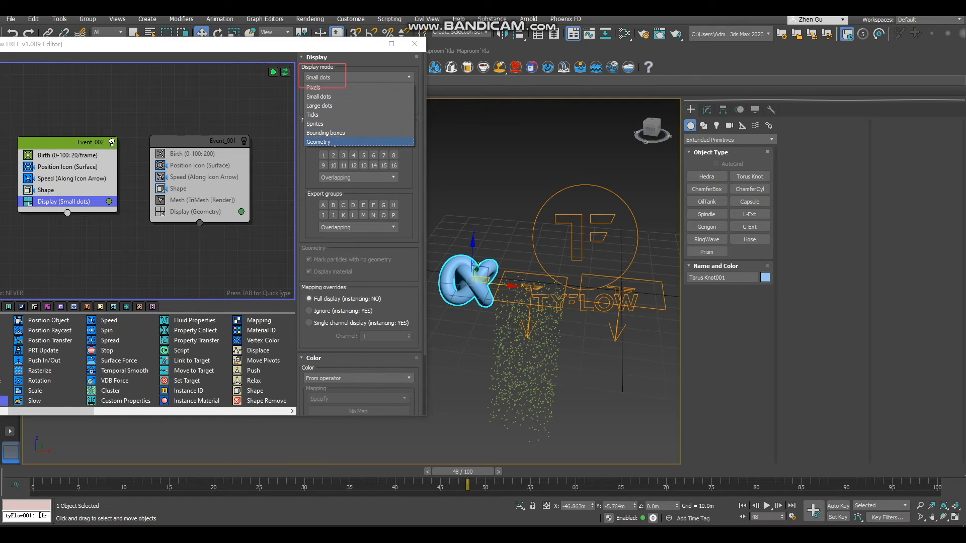
pyautogui.click(319, 141)
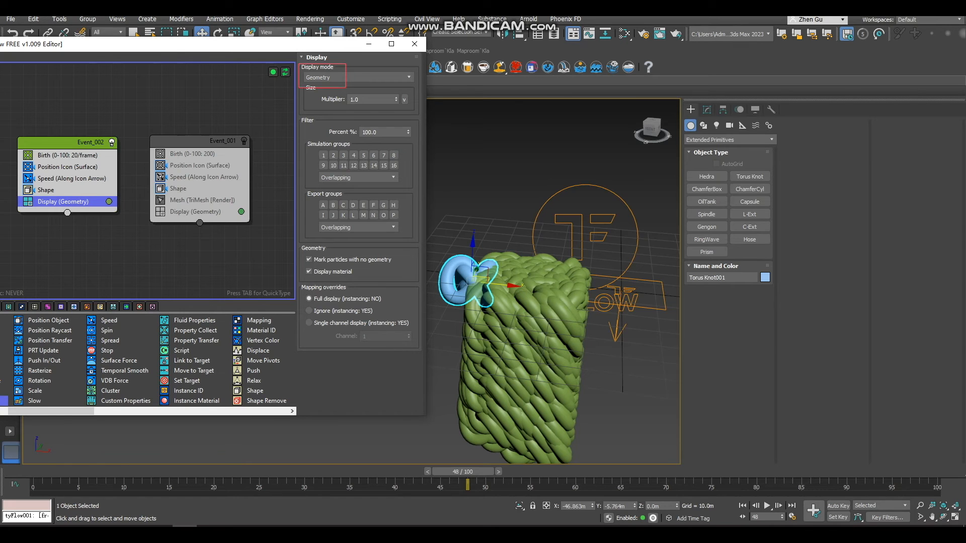
# Enable scaling in Event_002's Shape operator and set Scale to 20%.
pyautogui.click(46, 189)
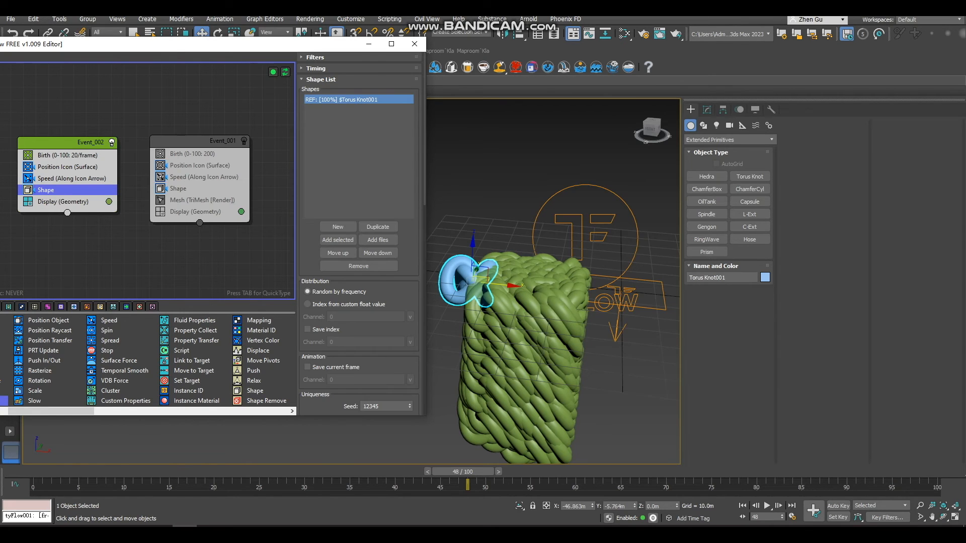
pyautogui.scroll(-5, 358, 264)
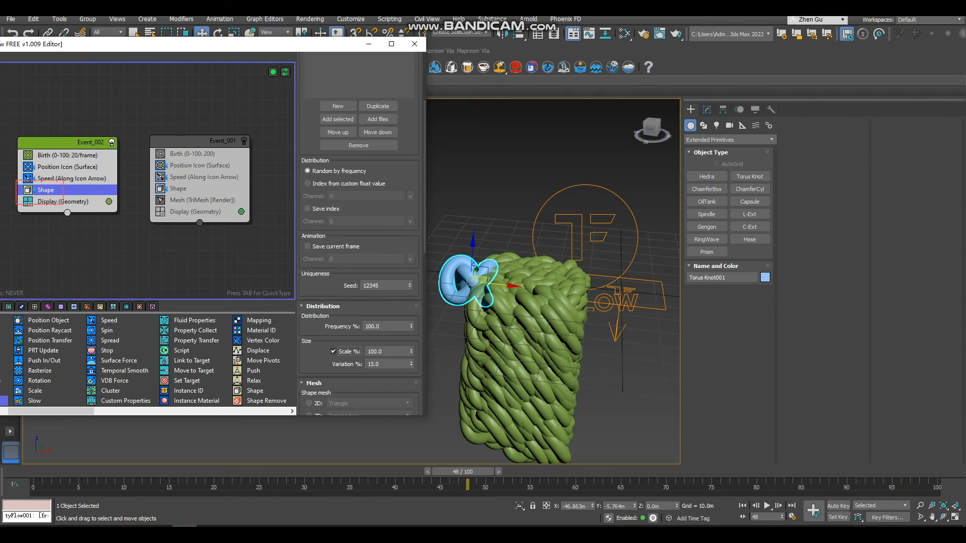
pyautogui.press('Tab')
pyautogui.write('20')
pyautogui.press('Return')
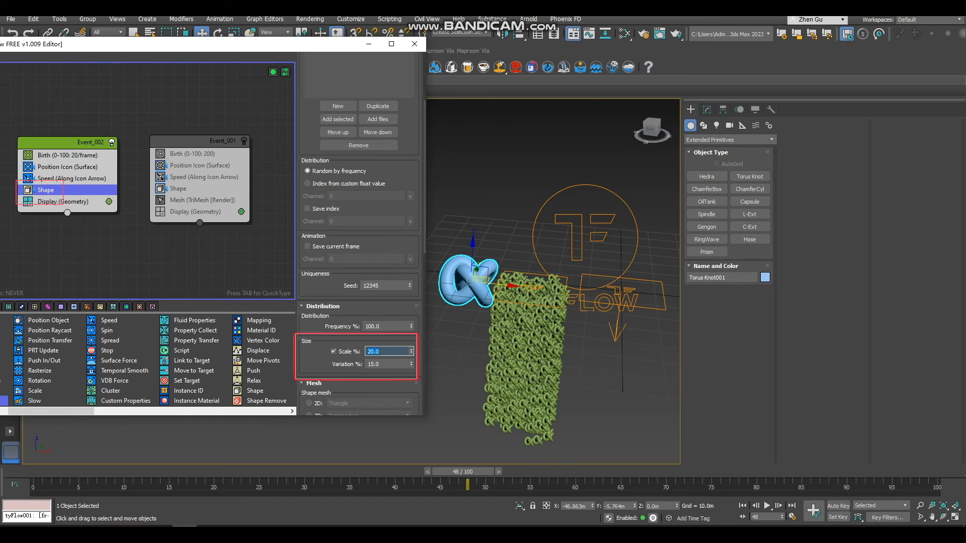
# Try a Shape scale of 5%, settle on 10%, and return the timeline to frame 0.
pyautogui.scroll(5, 515, 373)
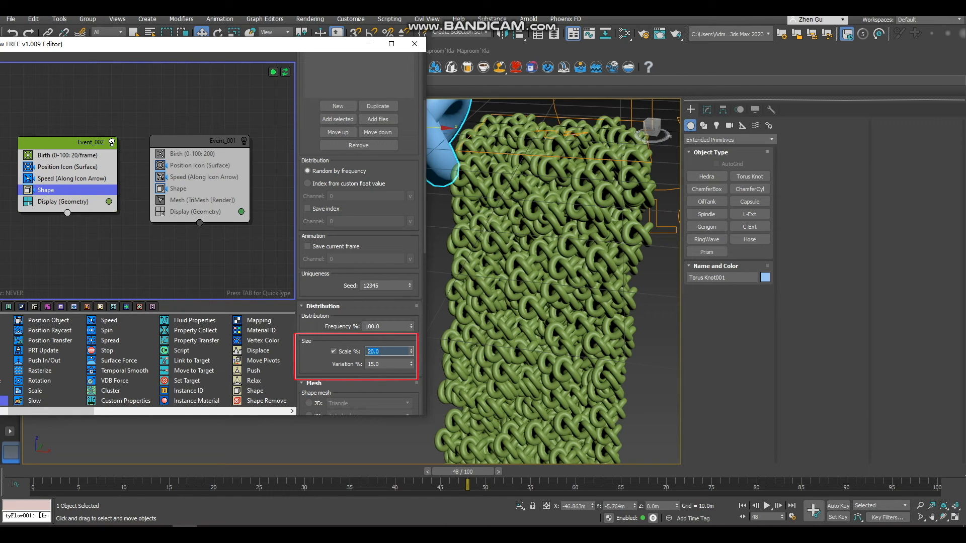
pyautogui.write('5')
pyautogui.press('Return')
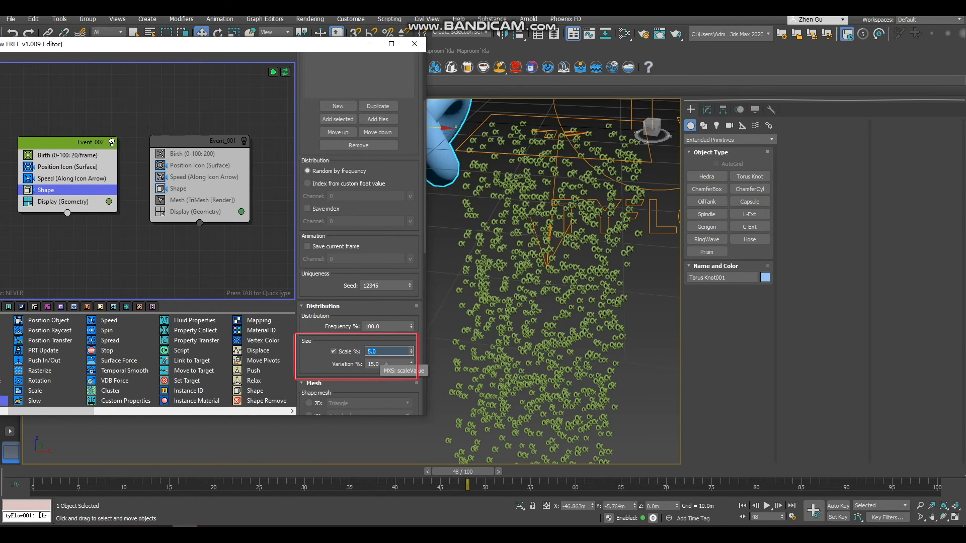
pyautogui.write('10')
pyautogui.press('Return')
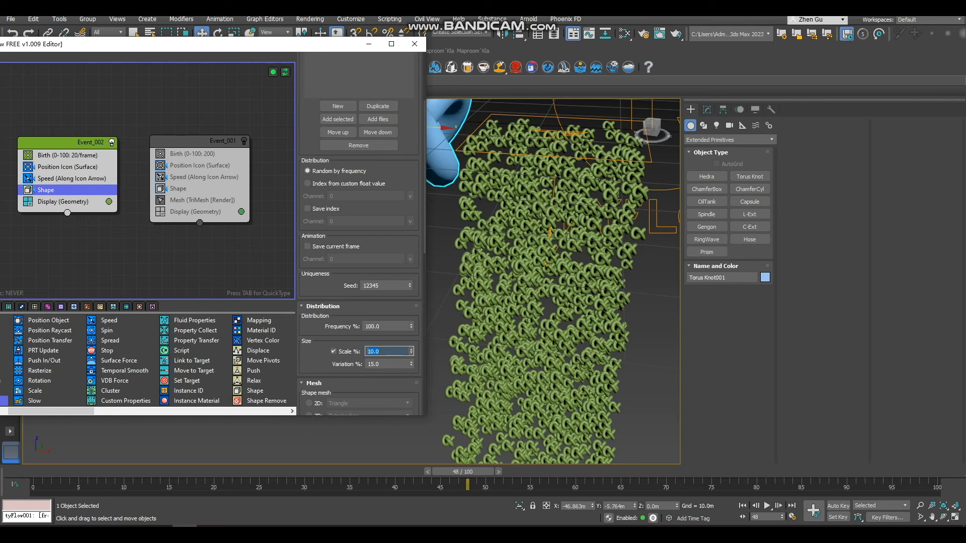
pyautogui.scroll(-3, 496, 272)
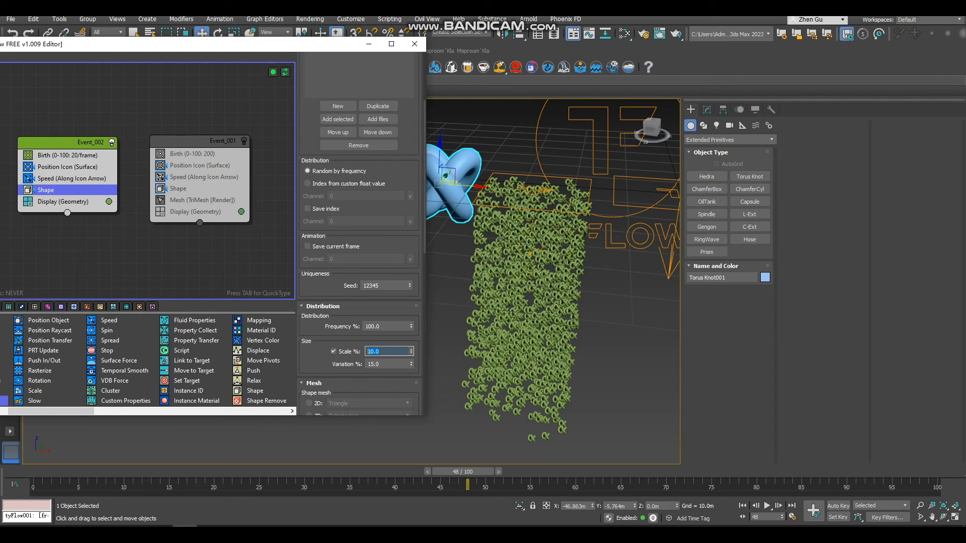
pyautogui.moveTo(463, 471); pyautogui.dragTo(45, 471)
pyautogui.press('w')
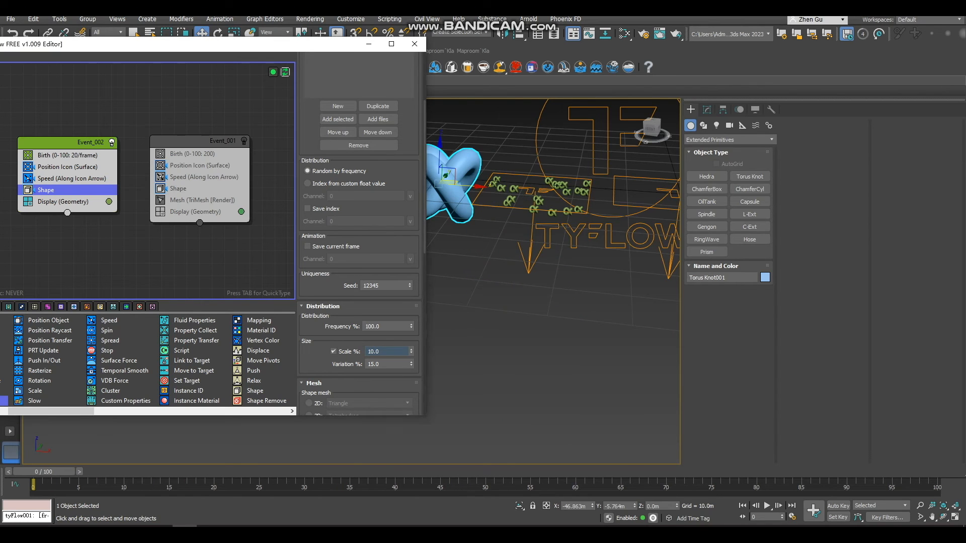
# Advance the timeline to frame 36 and inspect the stream of scaled torus knot particles from far and near.
pyautogui.moveTo(44, 471); pyautogui.dragTo(358, 471)
pyautogui.press('w')
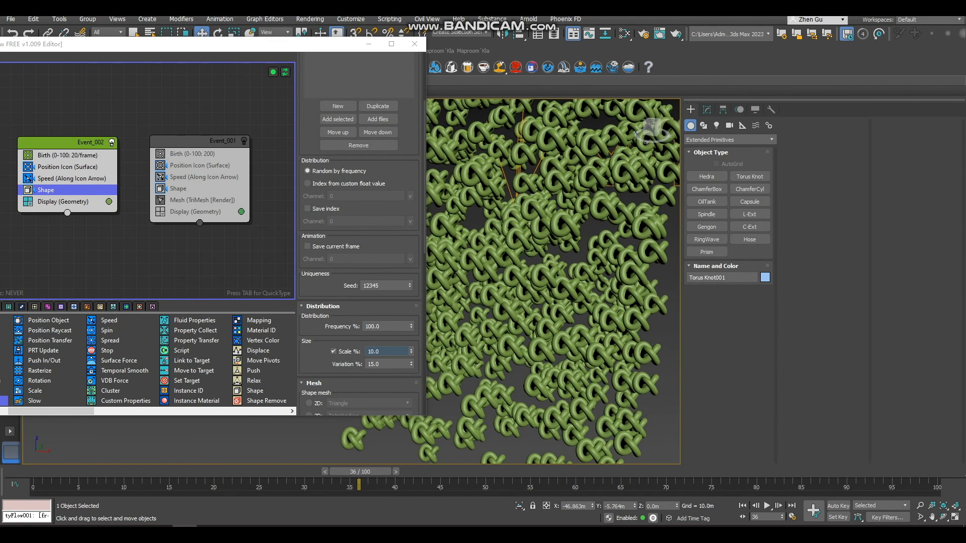
pyautogui.scroll(-1, 545, 331)
pyautogui.scroll(-5, 538, 326)
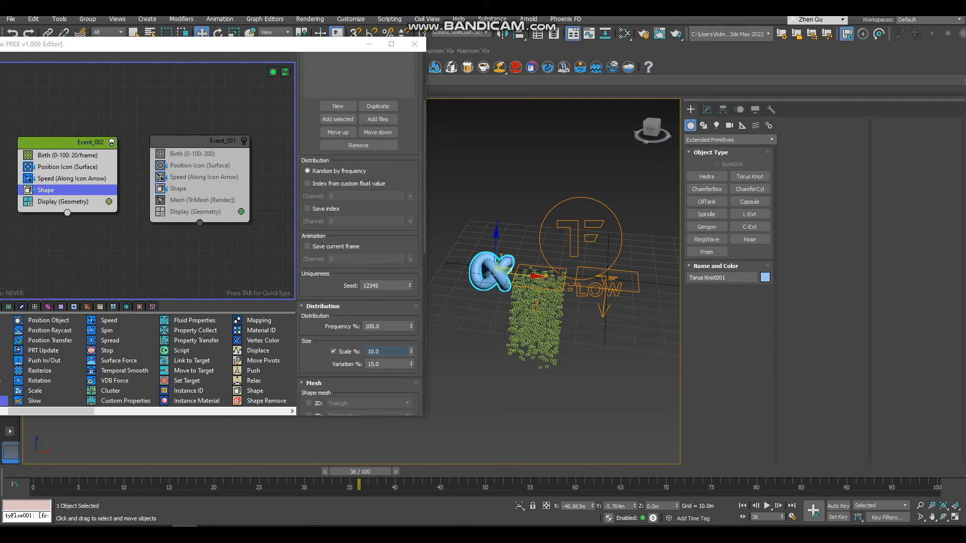
pyautogui.scroll(3, 558, 326)
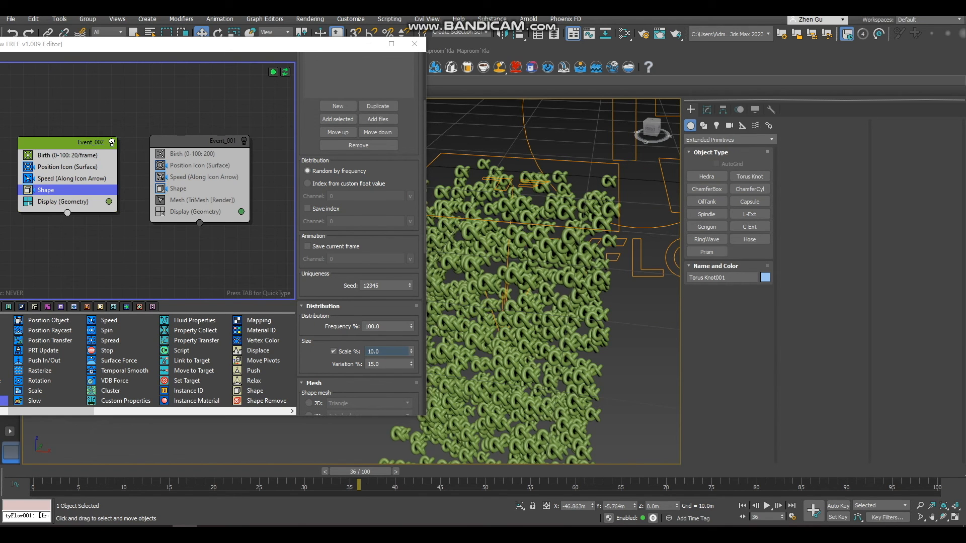
# Add a Mesh operator to Event_002 directly after the Shape operator and preview the particles at frame 58.
pyautogui.click(71, 201)
pyautogui.click(74, 190)
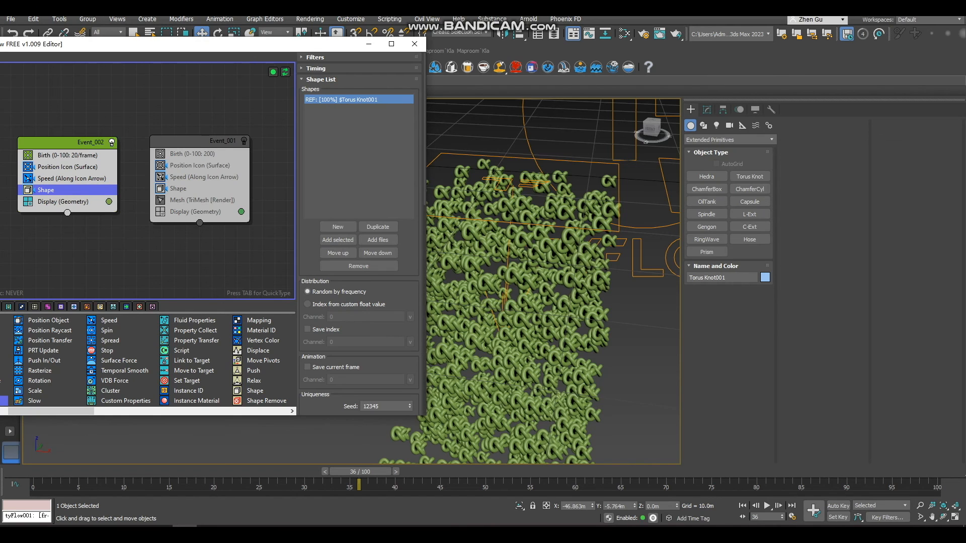
pyautogui.press('Tab')
pyautogui.write('DER')
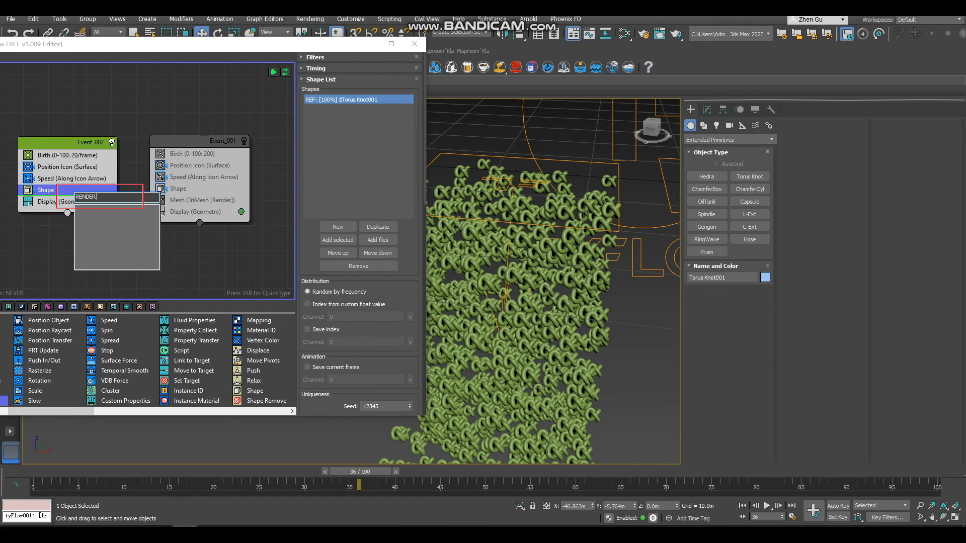
pyautogui.press('BackSpace')
pyautogui.press('BackSpace')
pyautogui.press('BackSpace')
pyautogui.press('BackSpace')
pyautogui.press('BackSpace')
pyautogui.press('BackSpace')
pyautogui.write('ME')
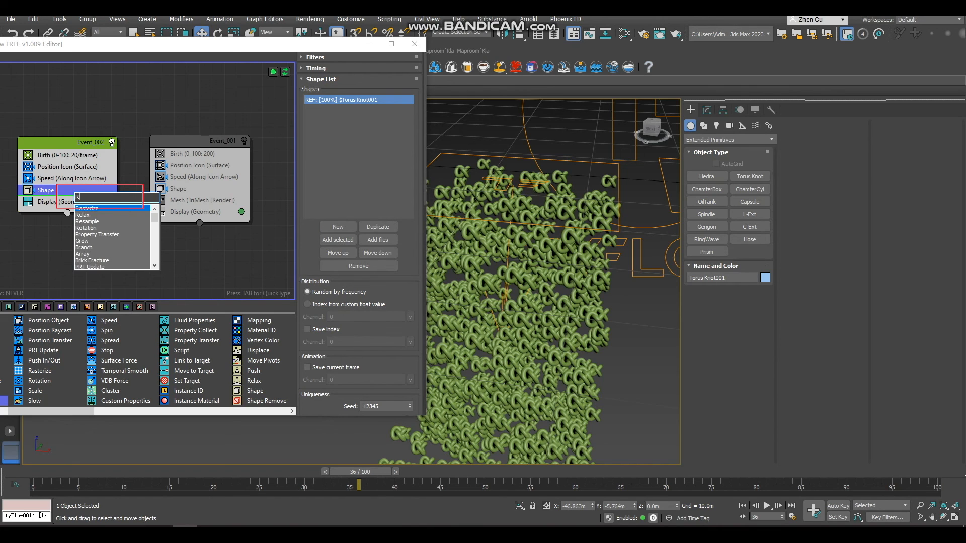
pyautogui.write('SH')
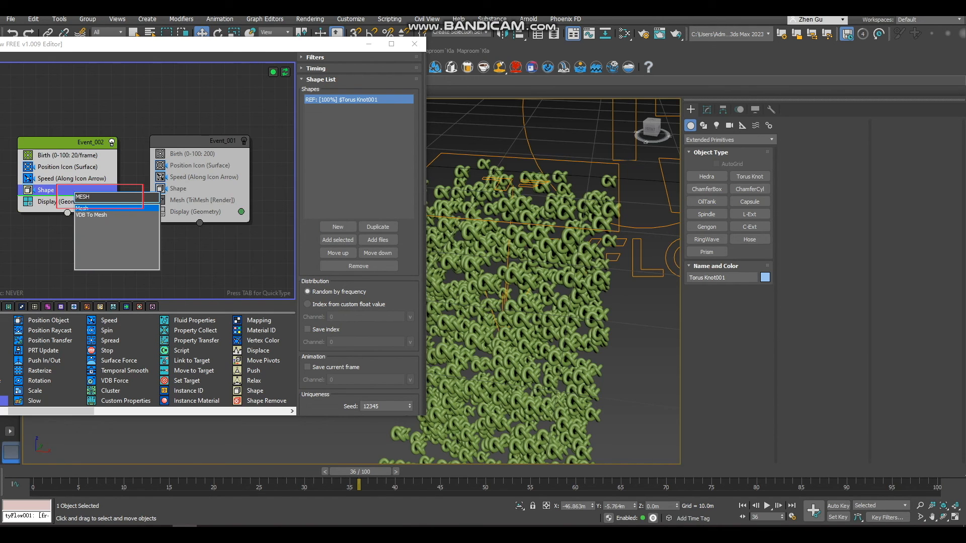
pyautogui.press('Return')
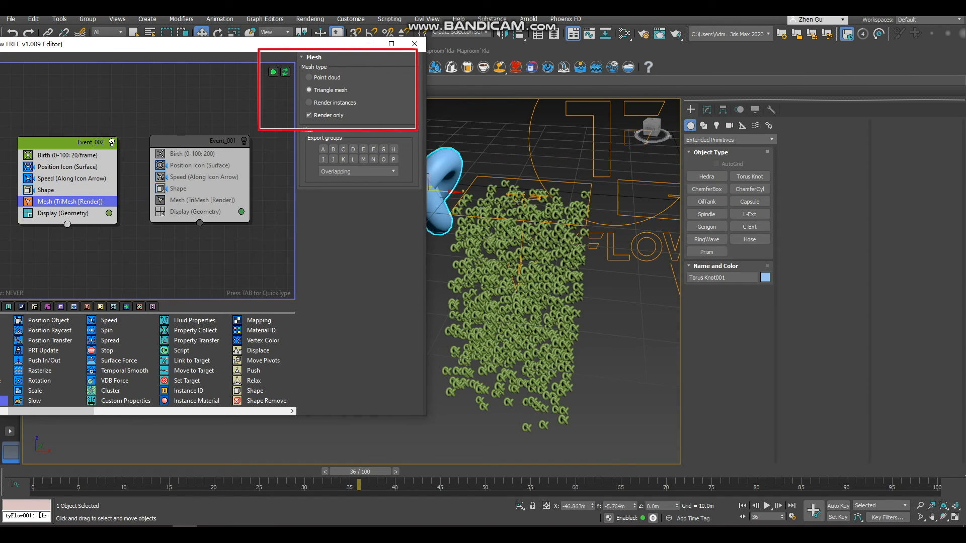
pyautogui.moveTo(360, 471); pyautogui.dragTo(548, 472)
pyautogui.press('w')
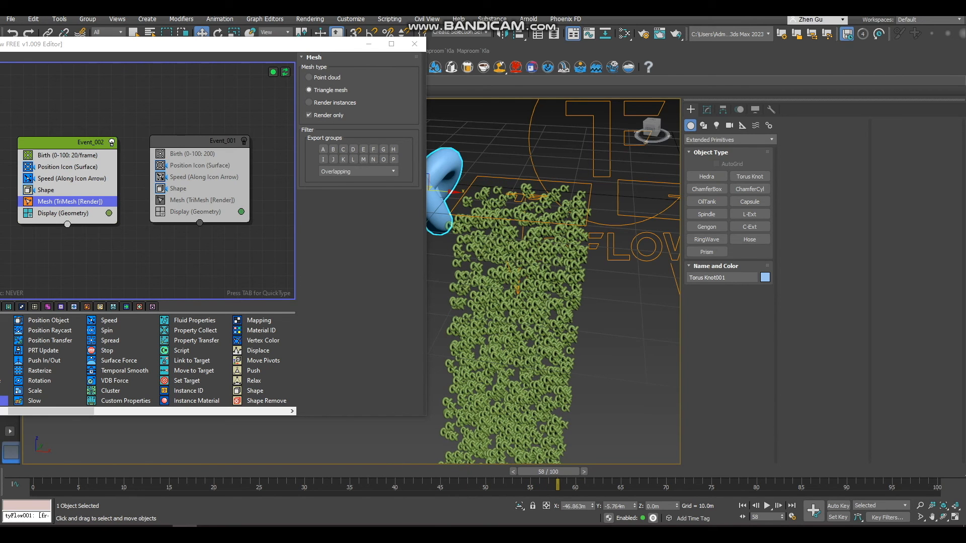